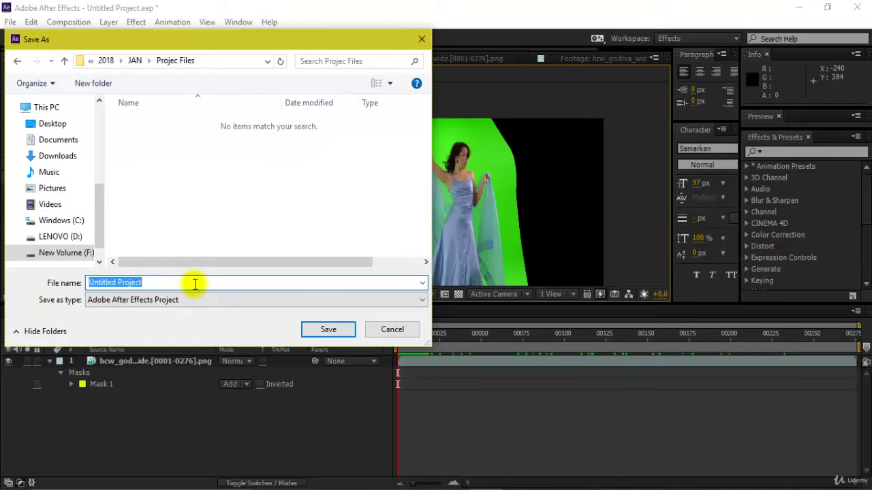
# Save the project as Keying_01_keylight_01 in the Projec Files folder.
pyautogui.write('Keying_01_keylight_01')
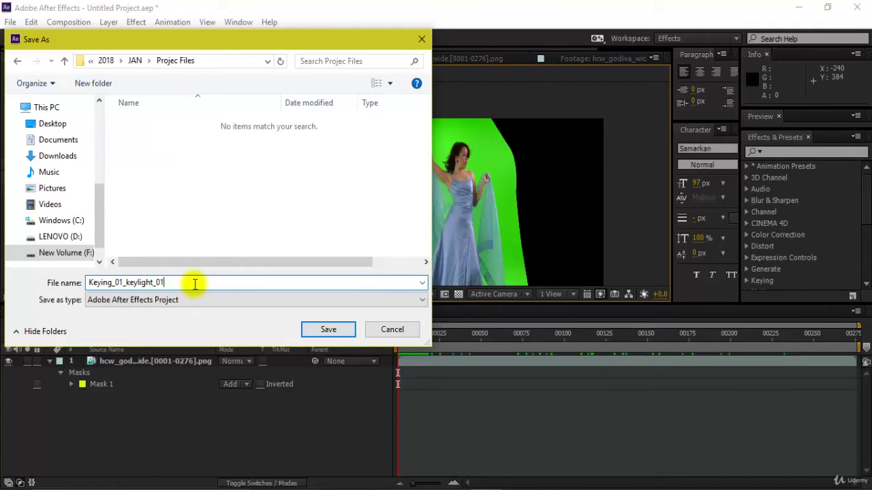
pyautogui.press('Return')
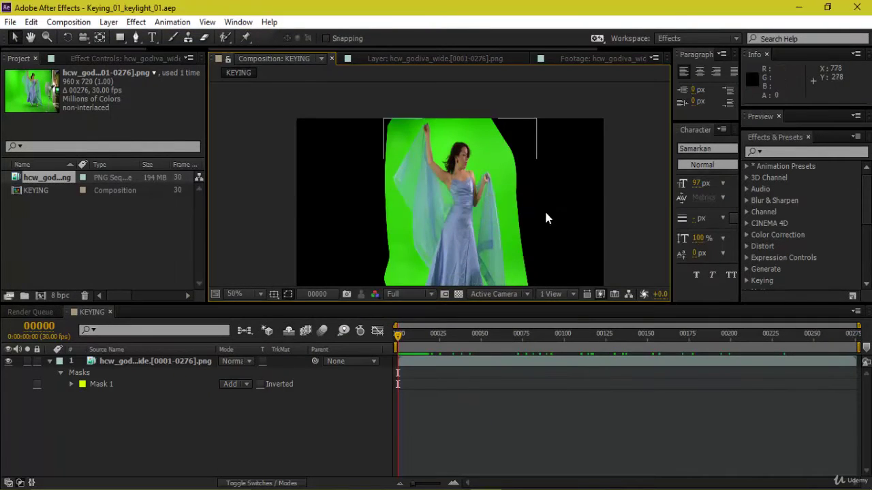
pyautogui.press('`')
pyautogui.press('space')
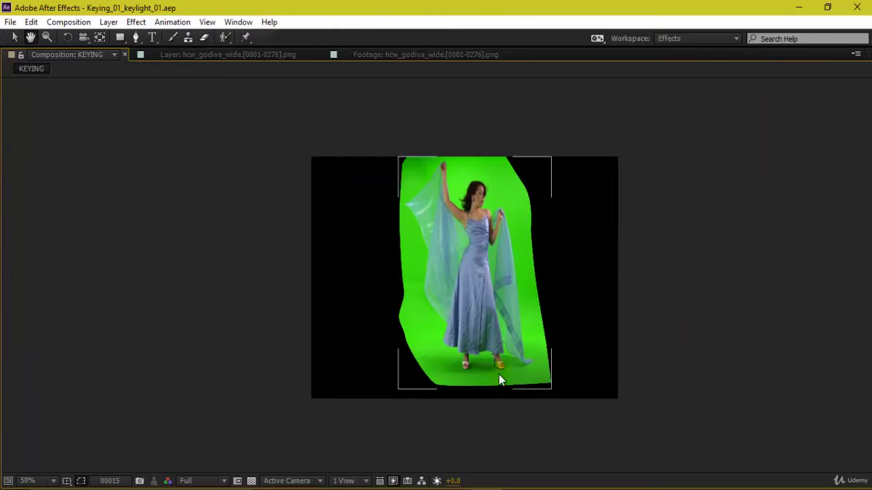
pyautogui.scroll(2, 517, 376)
pyautogui.scroll(4, 538, 378)
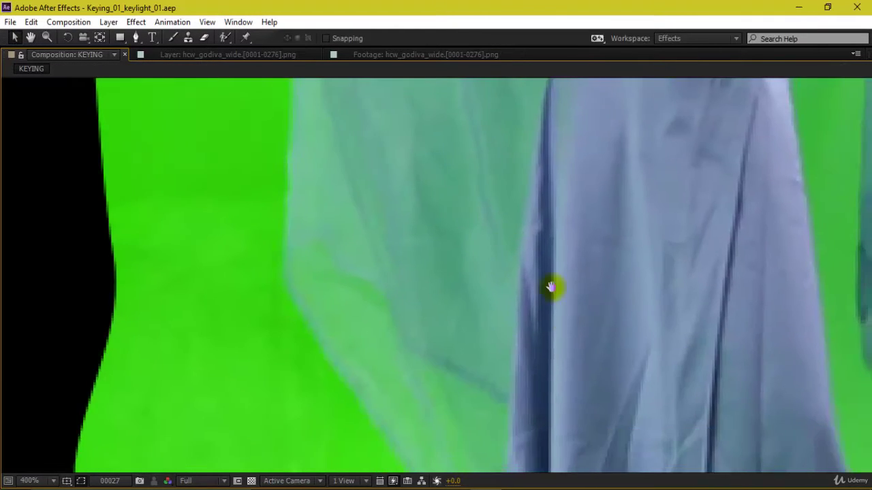
pyautogui.moveTo(543, 253); pyautogui.dragTo(541, 146)
pyautogui.scroll(-3, 570, 324)
pyautogui.scroll(-4, 674, 392)
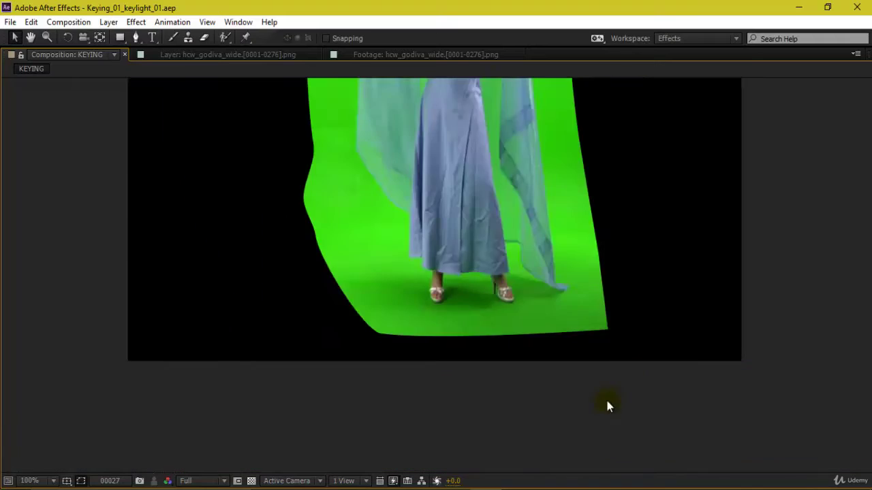
pyautogui.scroll(-2, 586, 333)
pyautogui.moveTo(547, 275); pyautogui.dragTo(557, 405)
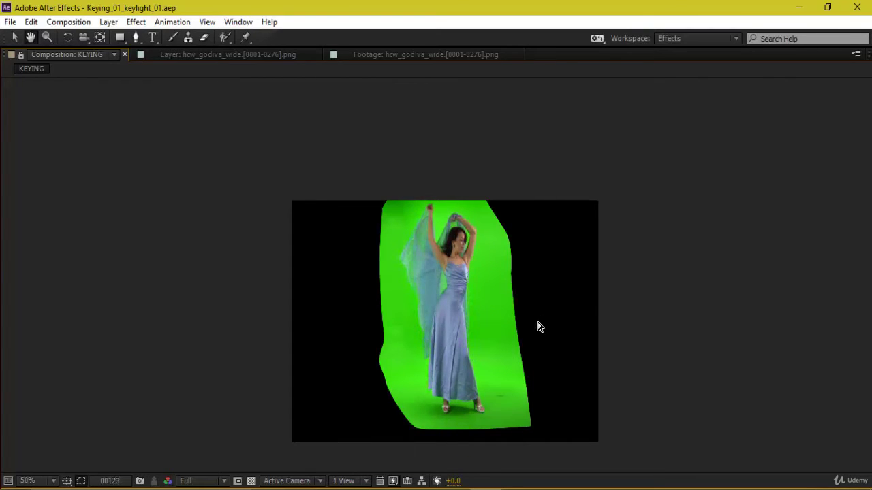
pyautogui.press('`')
# Restore the full workspace, enlarge the composition view and show only Mask Feather.
pyautogui.click(456, 233)
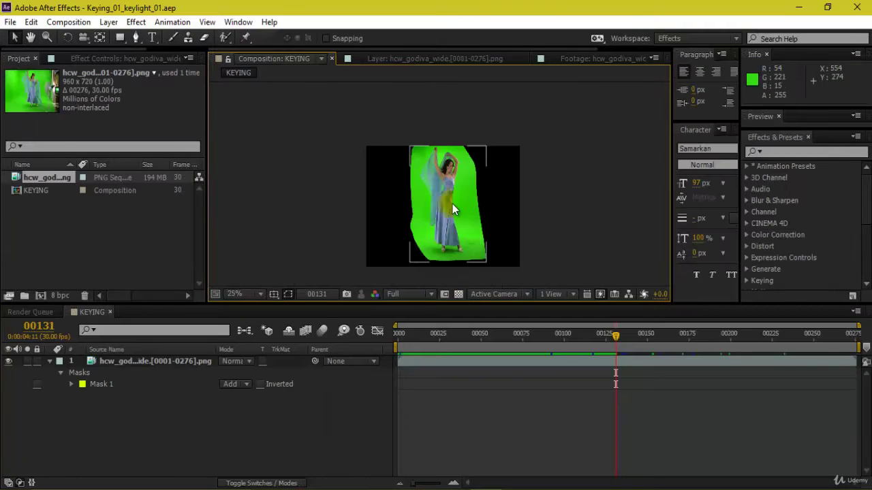
pyautogui.click(492, 297)
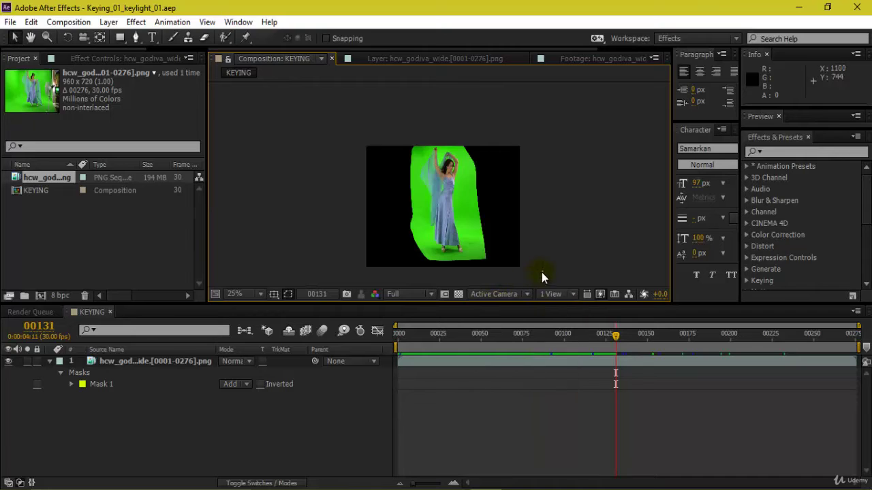
pyautogui.moveTo(542, 302); pyautogui.dragTo(543, 373)
pyautogui.press('f')
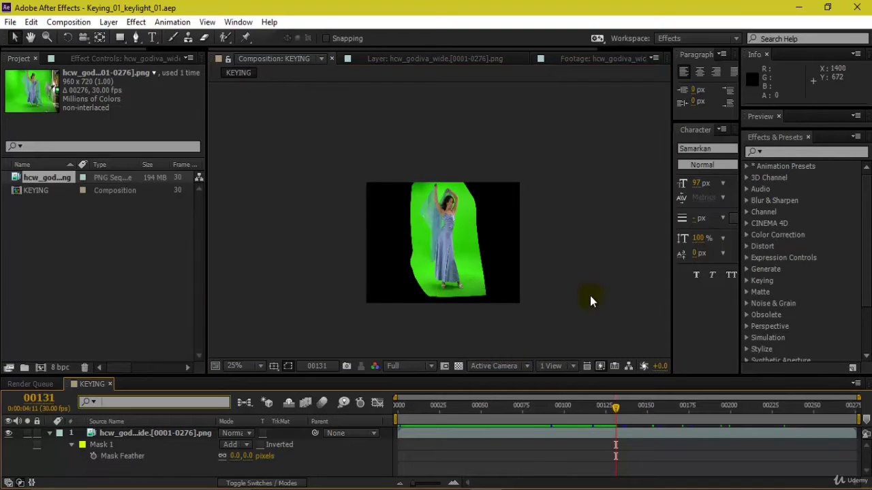
# Keep preview resolution at Full and set magnification to Fit up to 100%.
pyautogui.click(410, 366)
pyautogui.click(417, 383)
pyautogui.click(409, 366)
pyautogui.click(411, 401)
pyautogui.click(239, 367)
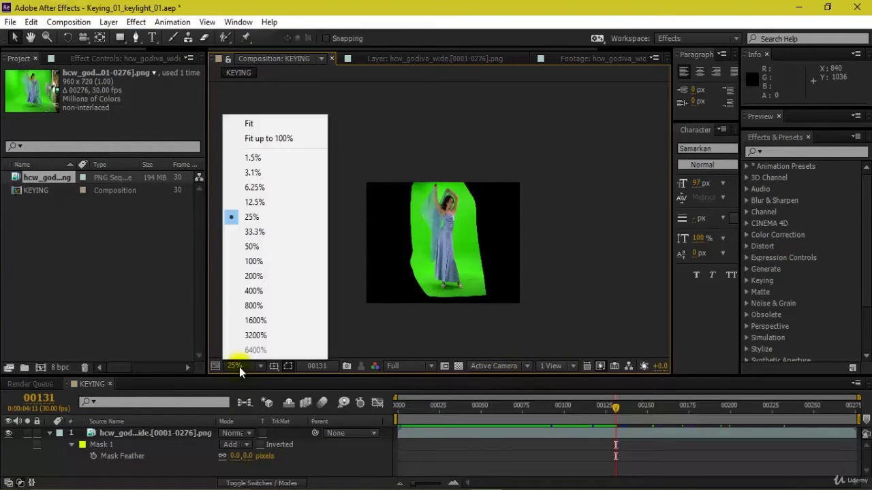
pyautogui.click(275, 140)
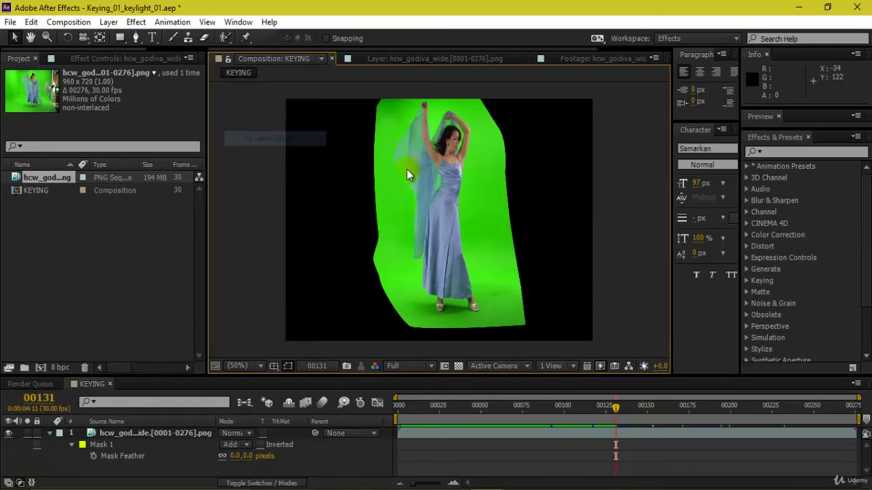
# Close the Character and Paragraph panels, leaving the footage layer deselected.
pyautogui.click(711, 221)
pyautogui.moveTo(652, 119); pyautogui.dragTo(572, 129)
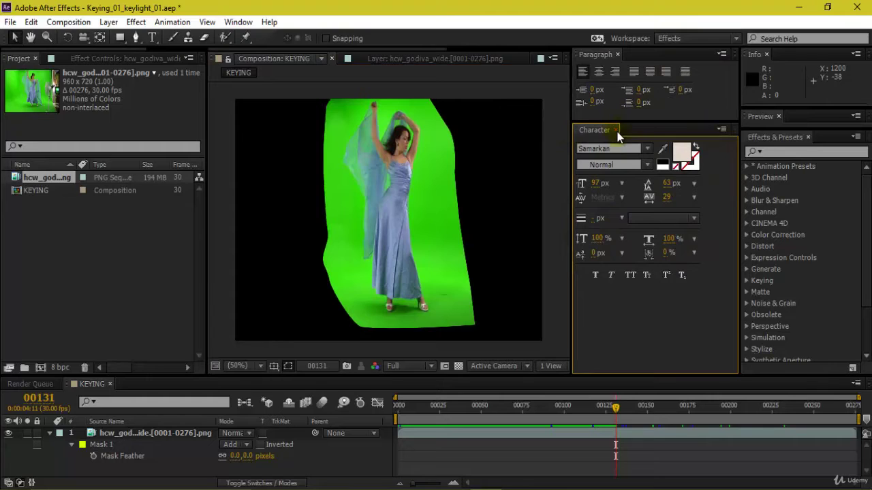
pyautogui.click(615, 130)
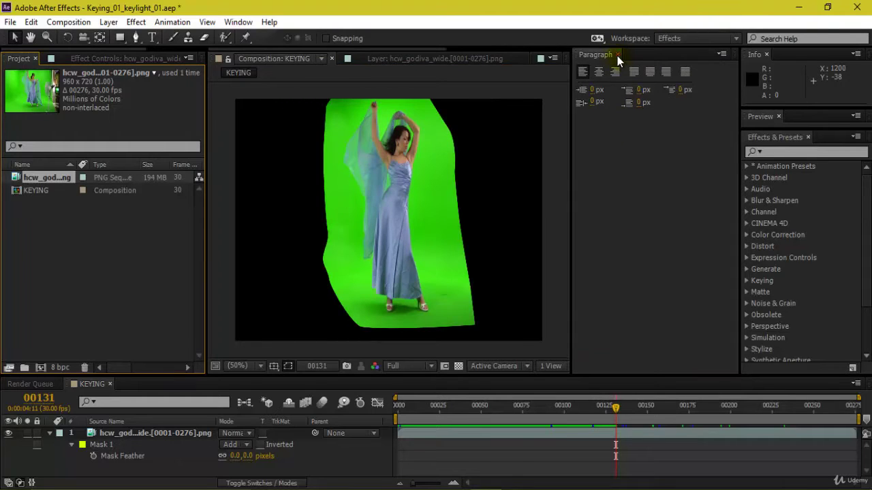
pyautogui.click(617, 55)
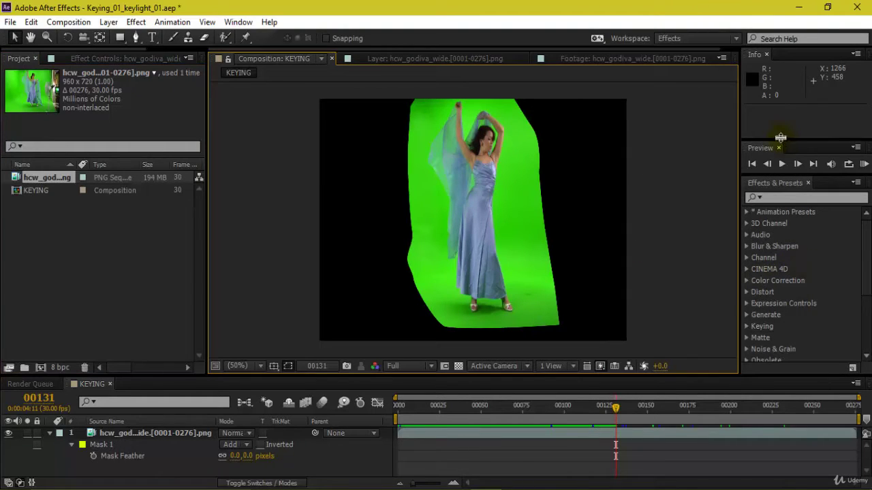
pyautogui.click(515, 161)
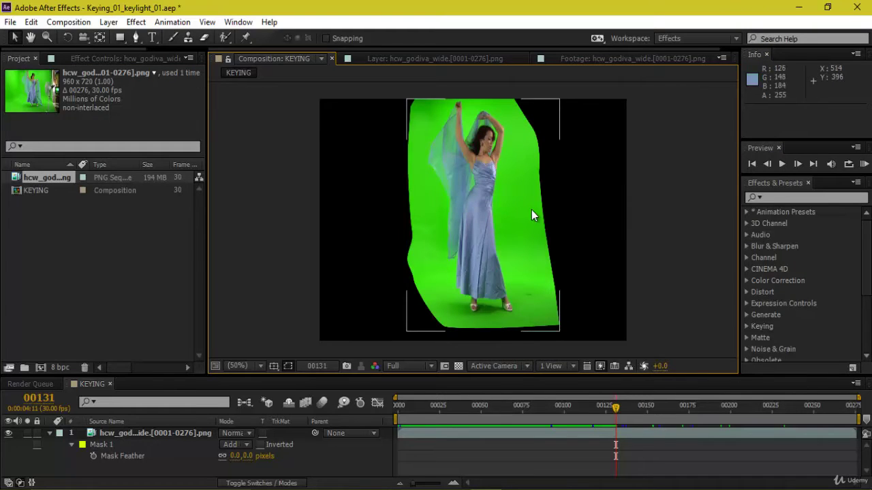
pyautogui.click(585, 226)
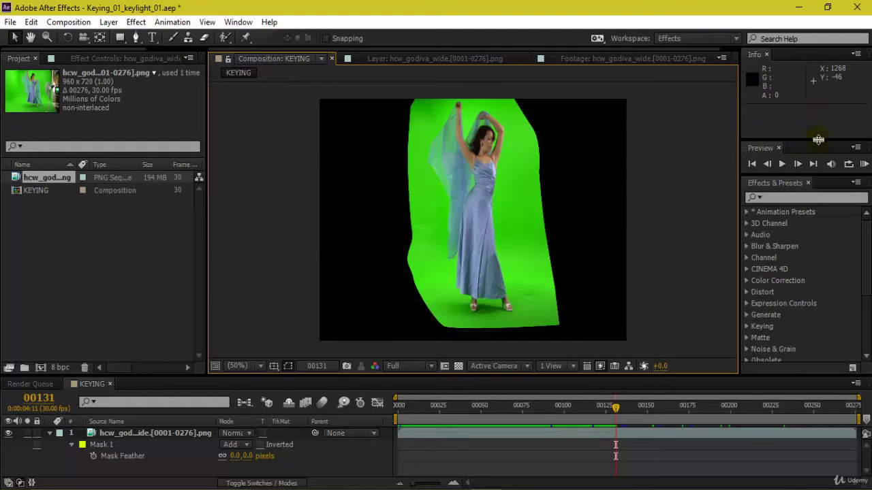
pyautogui.moveTo(807, 136); pyautogui.dragTo(807, 102)
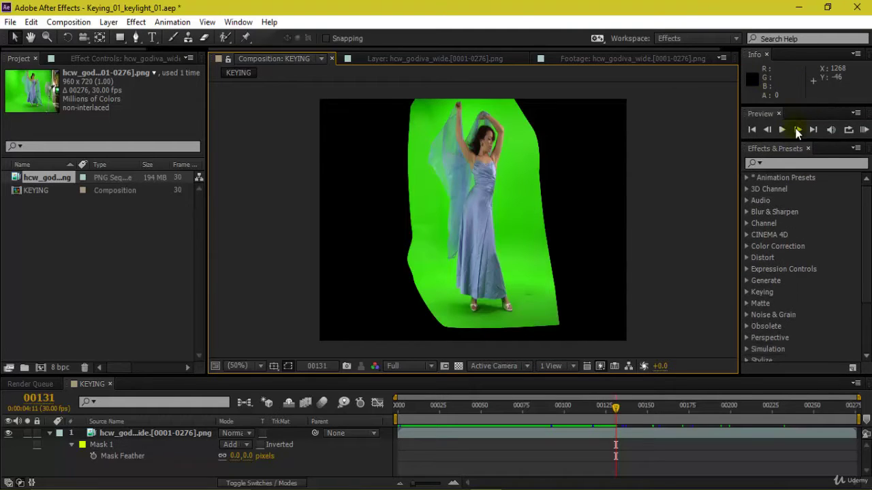
pyautogui.press('.')
pyautogui.moveTo(621, 255); pyautogui.dragTo(484, 290)
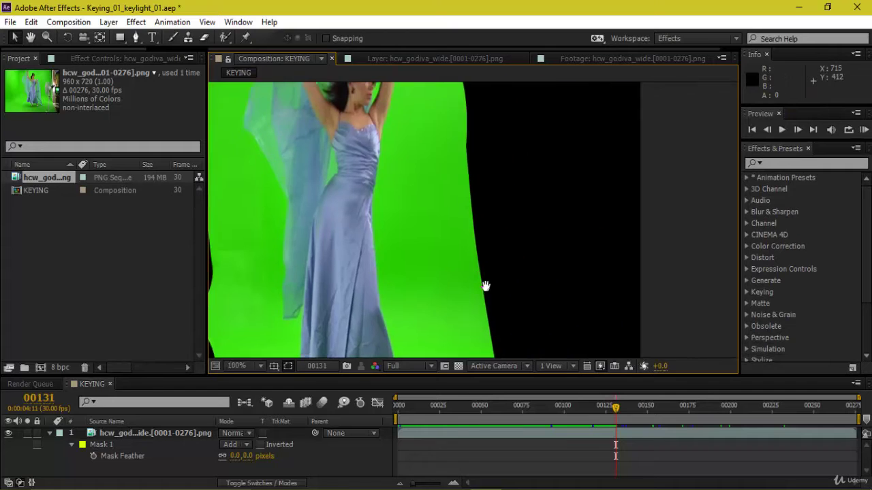
pyautogui.click(410, 369)
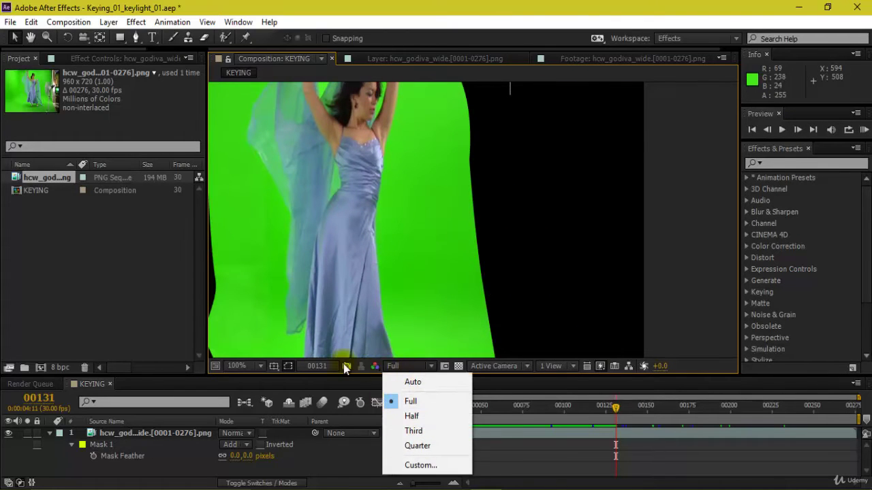
pyautogui.click(373, 364)
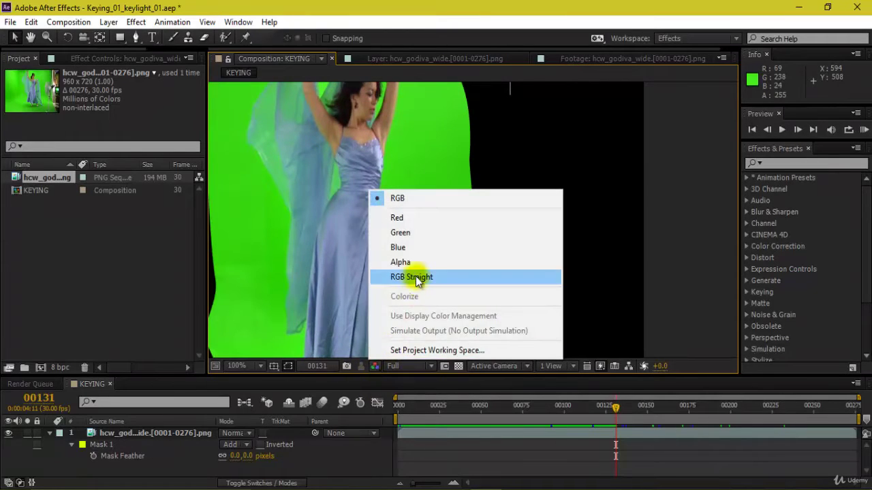
pyautogui.click(408, 263)
pyautogui.scroll(-2, 562, 226)
pyautogui.click(447, 220)
pyautogui.click(420, 230)
pyautogui.click(443, 144)
pyautogui.click(438, 175)
pyautogui.press('/')
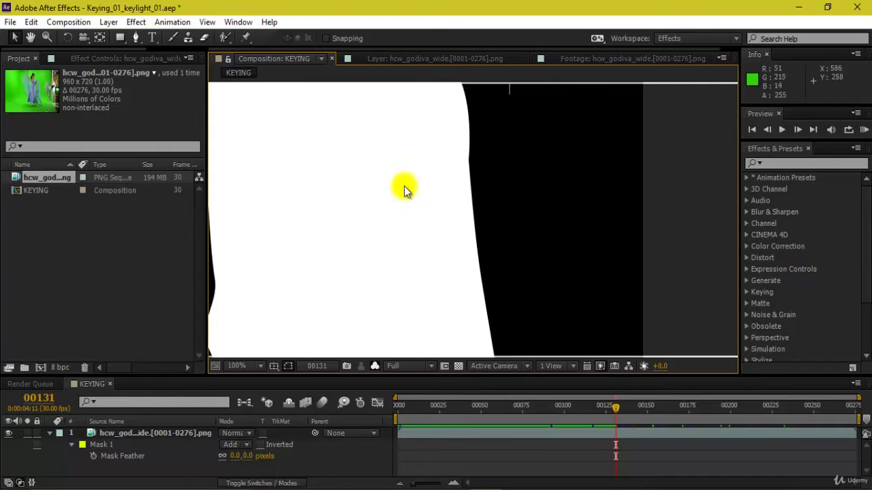
pyautogui.press(',')
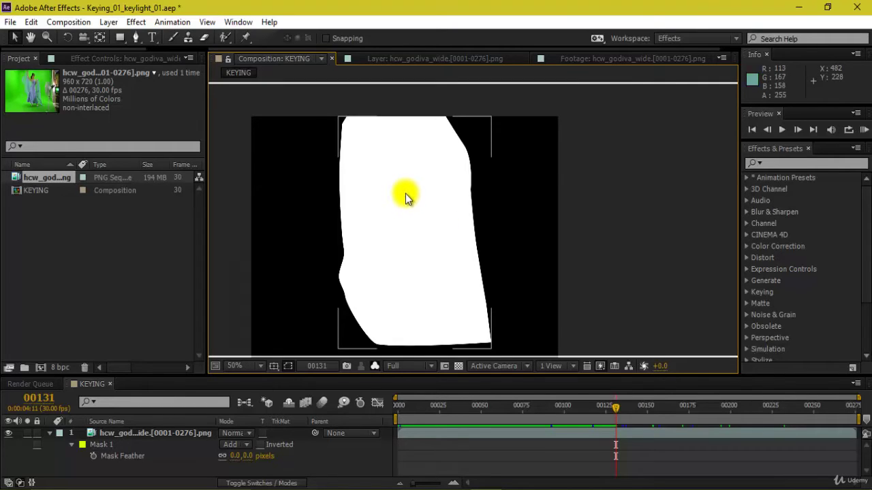
pyautogui.click(498, 182)
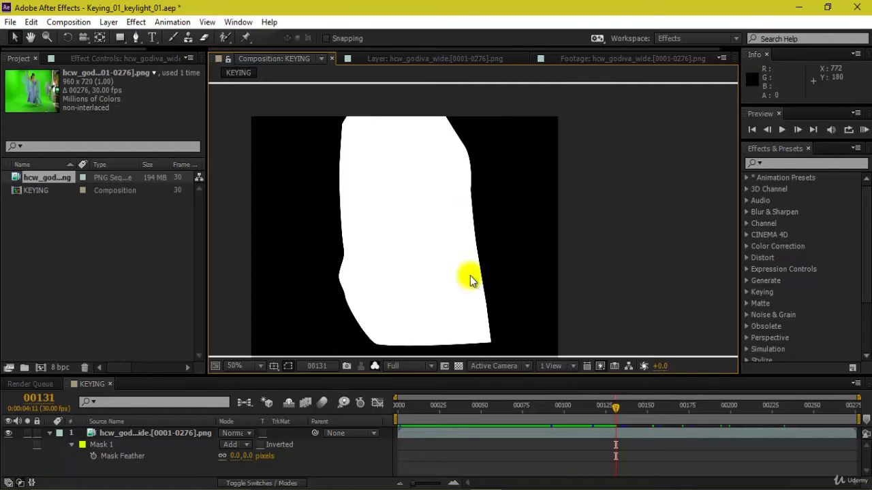
pyautogui.click(374, 368)
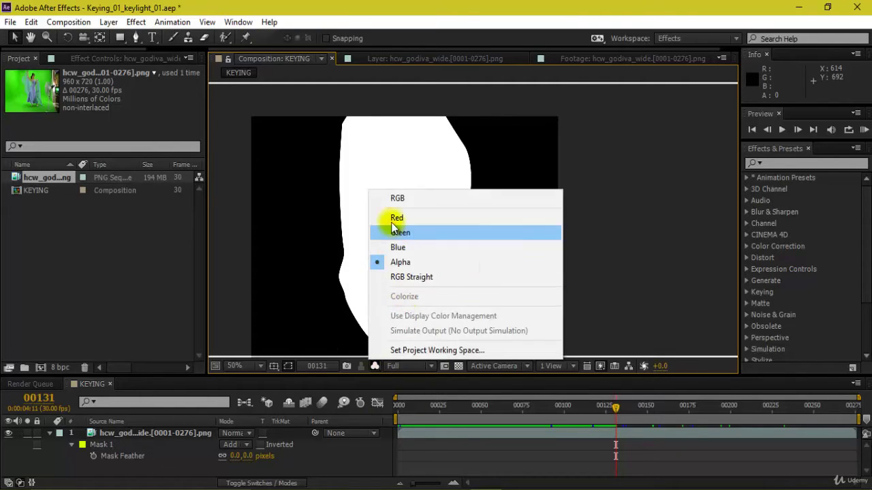
pyautogui.click(393, 197)
# Apply Keylight (1.2) to the dancer layer and sample the green backdrop as Screen Colour.
pyautogui.moveTo(508, 285); pyautogui.dragTo(547, 263)
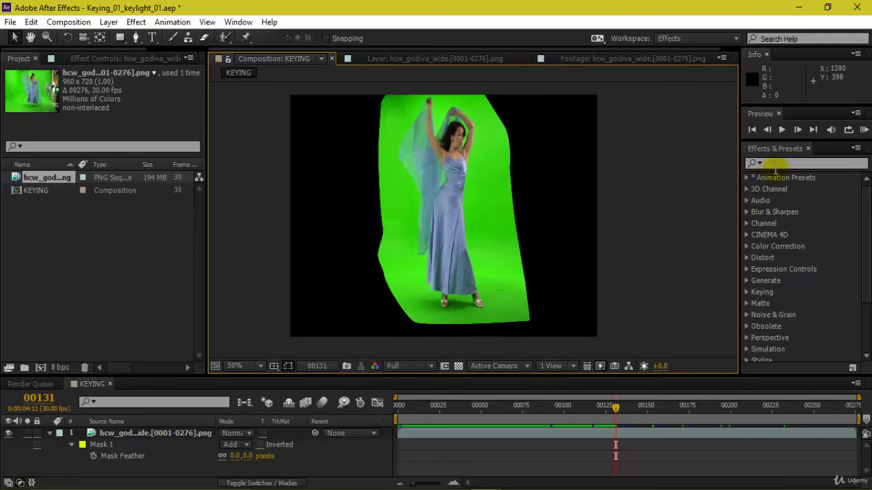
pyautogui.click(746, 292)
pyautogui.scroll(-3, 783, 300)
pyautogui.scroll(-2, 809, 310)
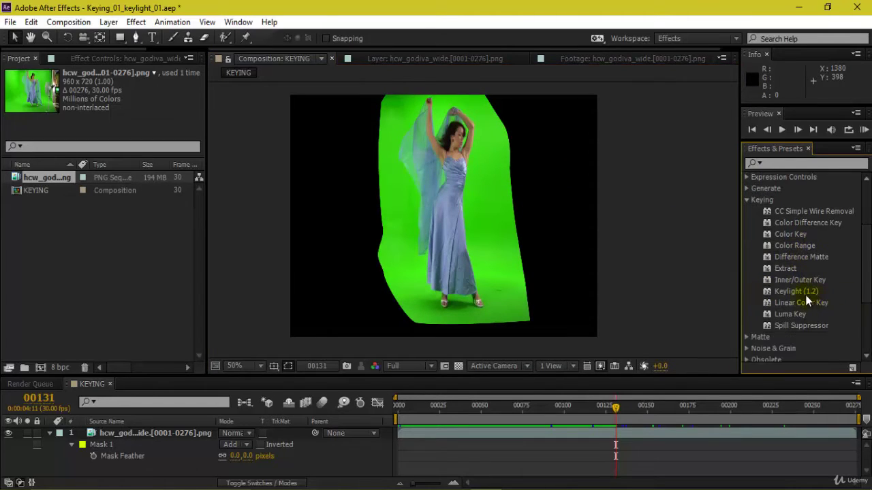
pyautogui.click(807, 293)
pyautogui.moveTo(812, 297); pyautogui.dragTo(182, 436)
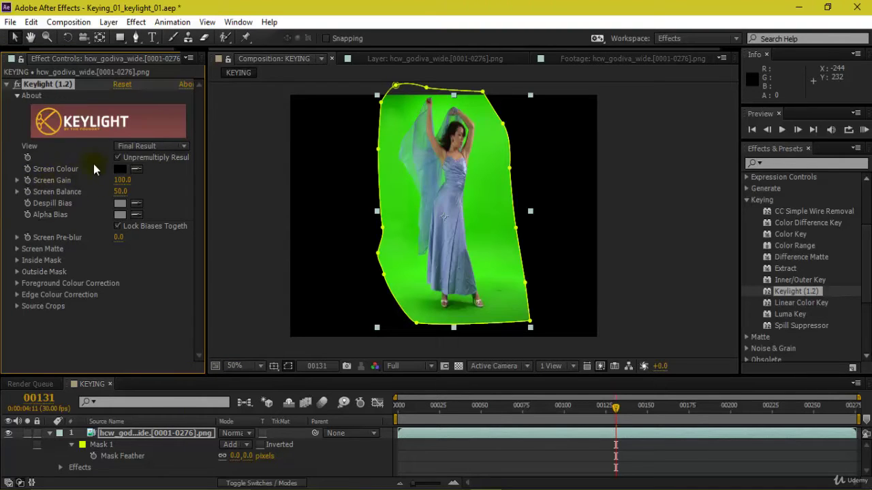
pyautogui.click(136, 169)
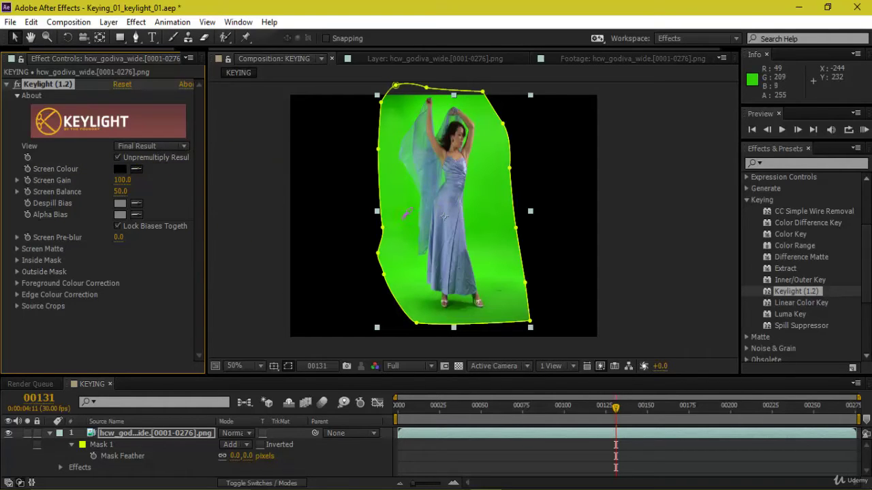
pyautogui.click(397, 262)
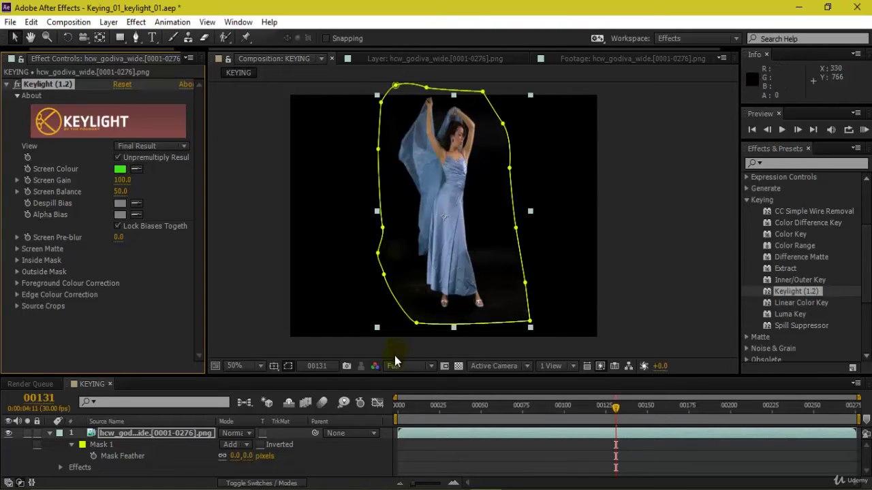
# Show the Alpha channel and fit the dancer and mask in view.
pyautogui.click(375, 369)
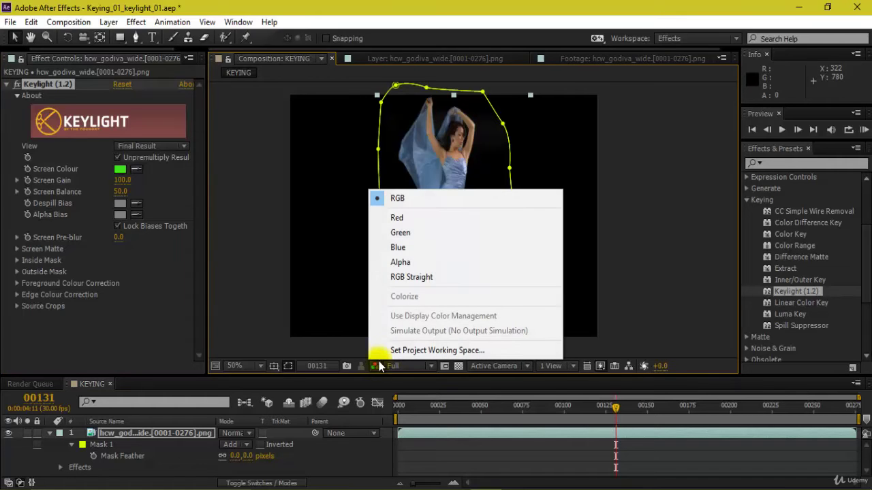
pyautogui.click(409, 266)
pyautogui.scroll(3, 490, 272)
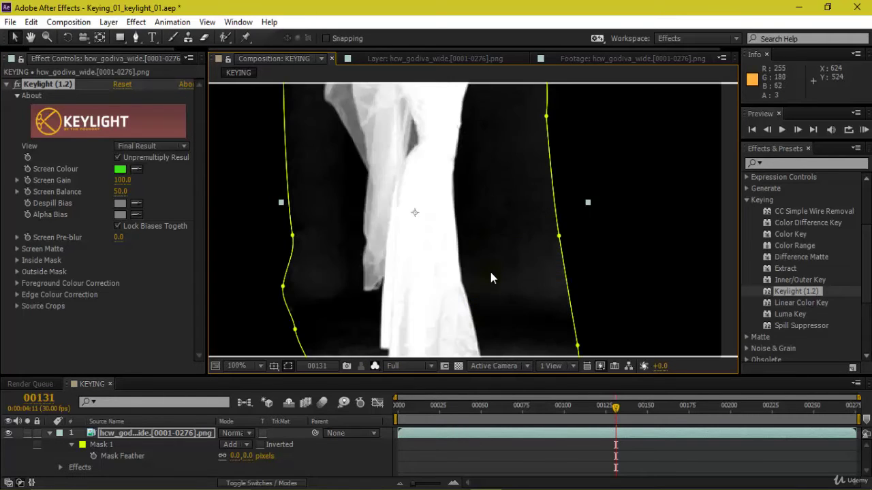
pyautogui.scroll(-1, 429, 206)
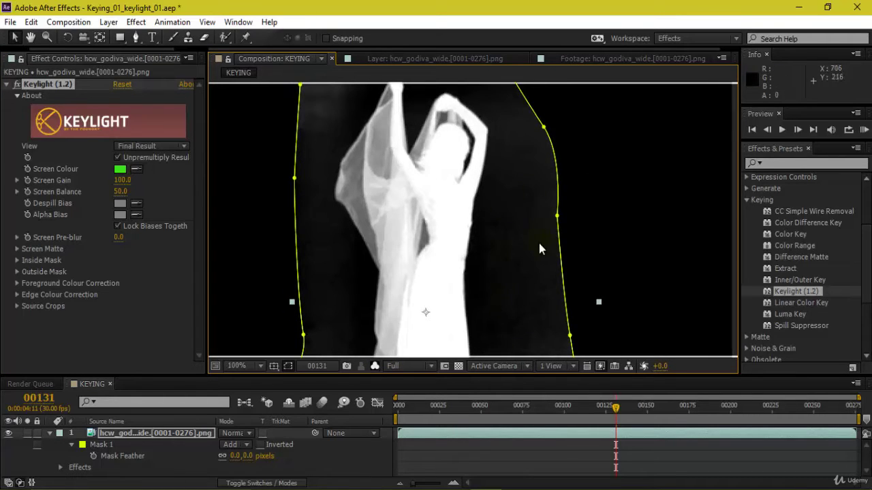
pyautogui.press(',')
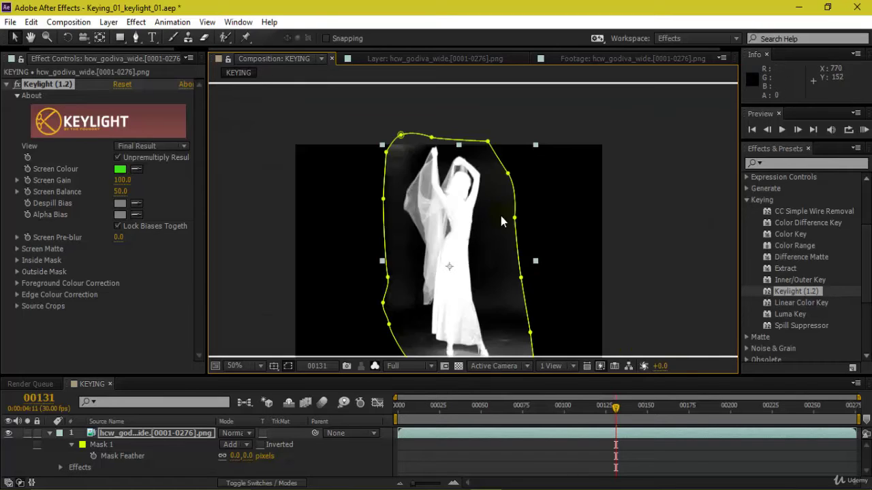
pyautogui.moveTo(498, 248); pyautogui.dragTo(511, 188)
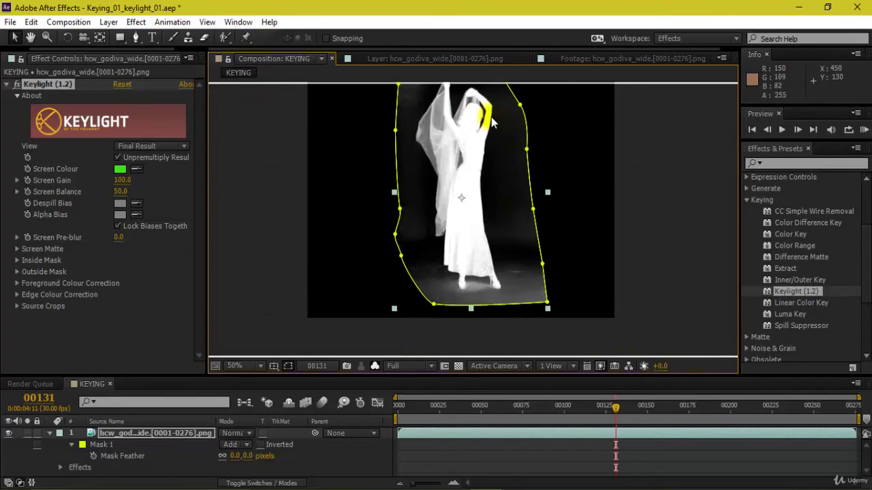
pyautogui.moveTo(480, 92); pyautogui.dragTo(484, 127)
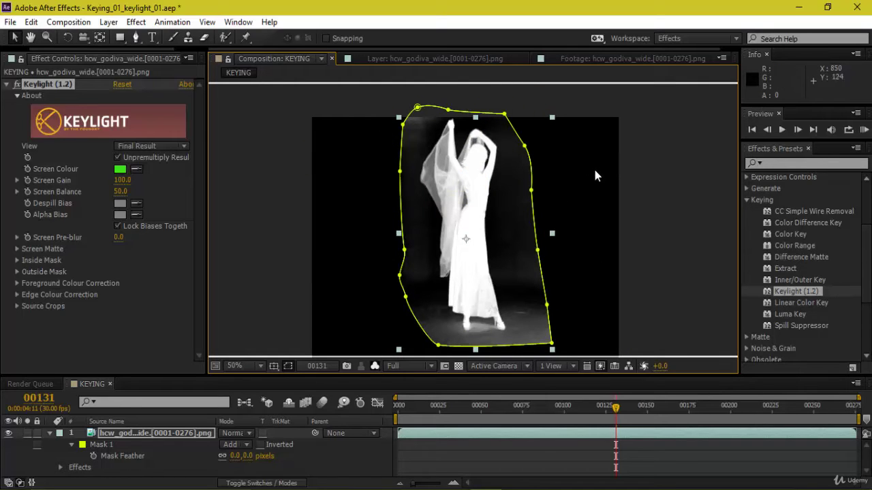
# Zoom and click around the alpha matte to inspect it.
pyautogui.scroll(-3, 376, 198)
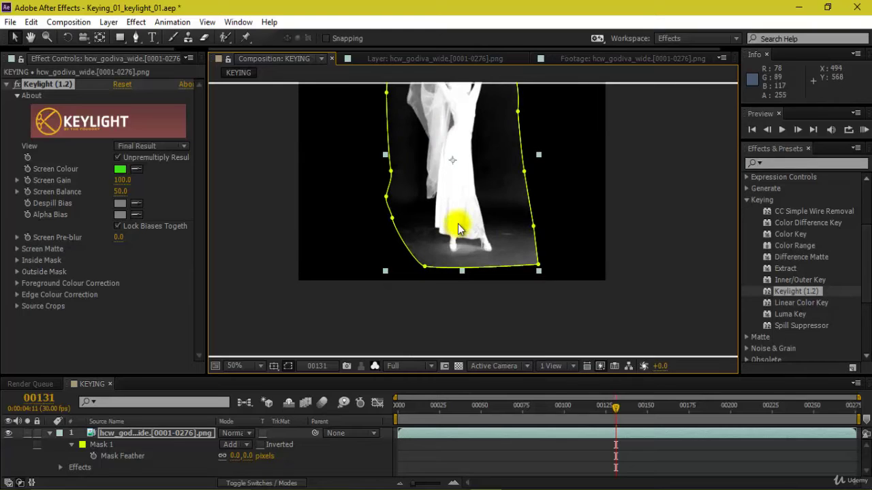
pyautogui.scroll(2, 469, 306)
pyautogui.scroll(-2, 451, 146)
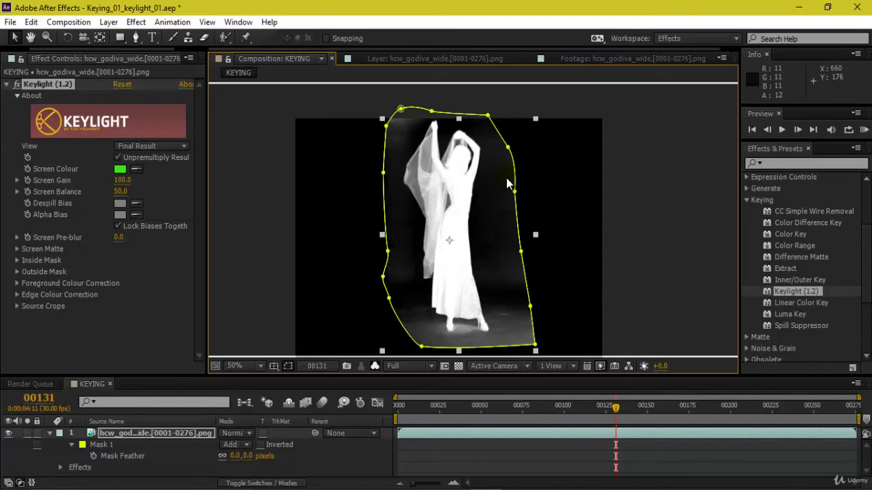
pyautogui.click(460, 165)
pyautogui.click(456, 184)
pyautogui.click(457, 235)
pyautogui.click(455, 189)
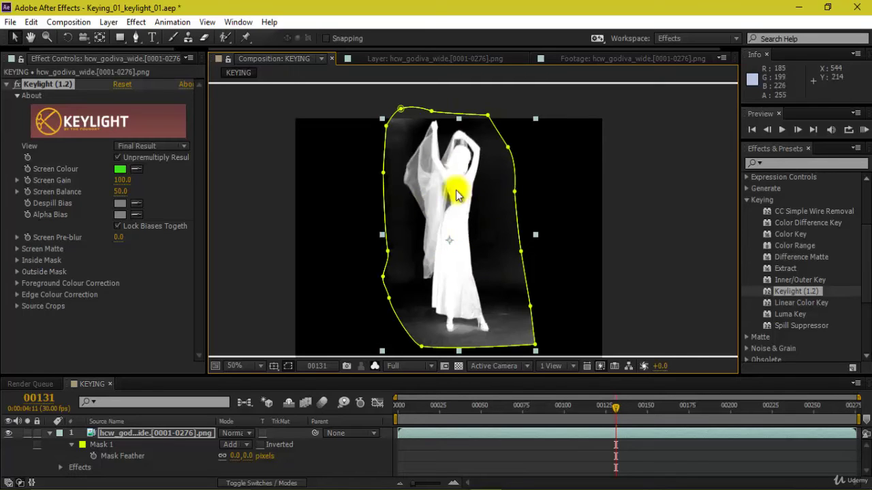
# Compare the RGB, Green and RGB Straight channel views of the keyed footage.
pyautogui.click(376, 366)
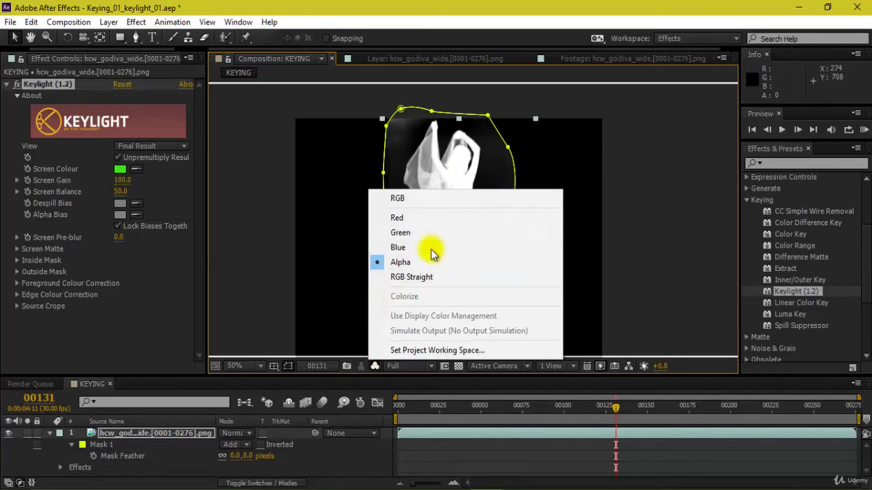
pyautogui.click(424, 199)
pyautogui.click(375, 366)
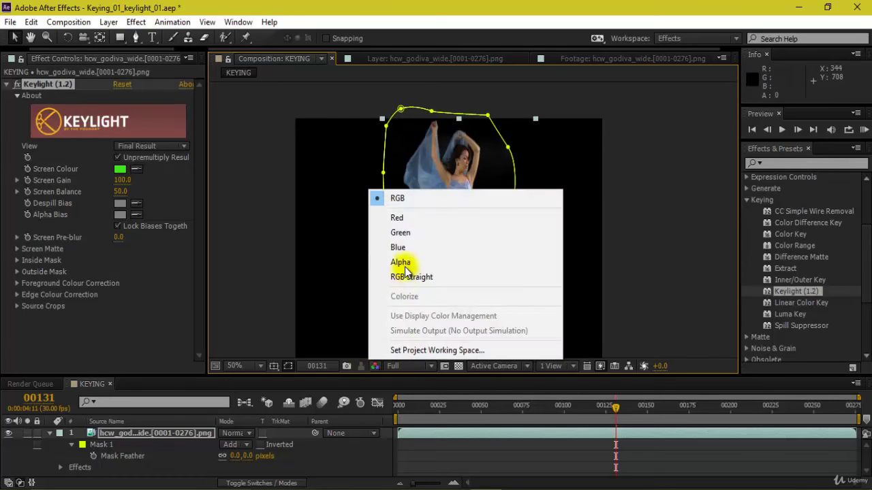
pyautogui.click(412, 231)
pyautogui.scroll(2, 467, 262)
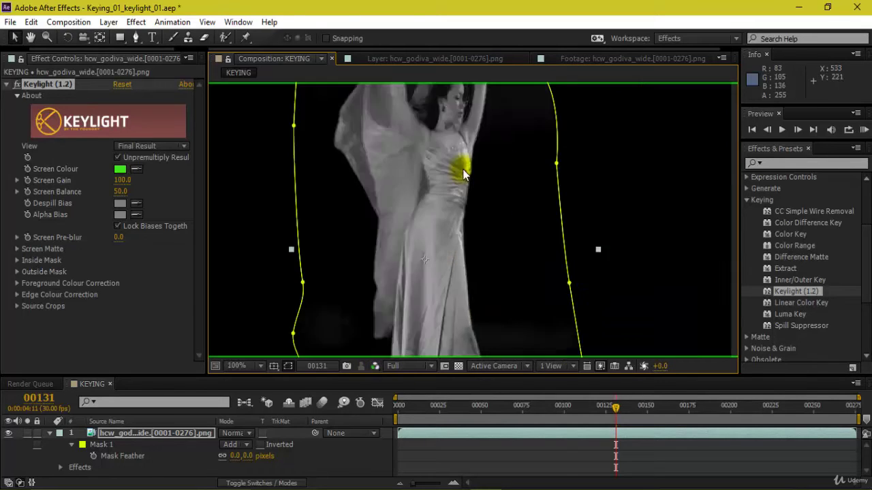
pyautogui.scroll(2, 452, 171)
pyautogui.click(376, 366)
pyautogui.click(399, 279)
pyautogui.scroll(-4, 442, 206)
pyautogui.scroll(2, 465, 180)
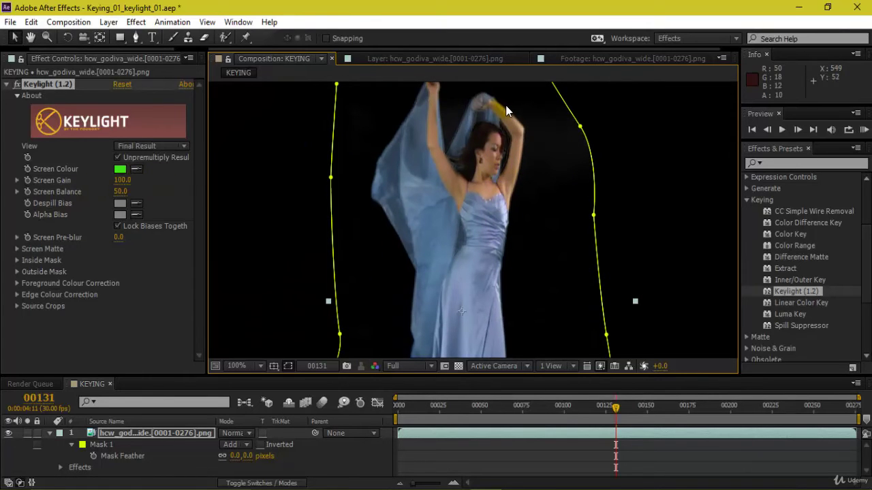
pyautogui.scroll(-2, 514, 225)
pyautogui.scroll(-2, 521, 225)
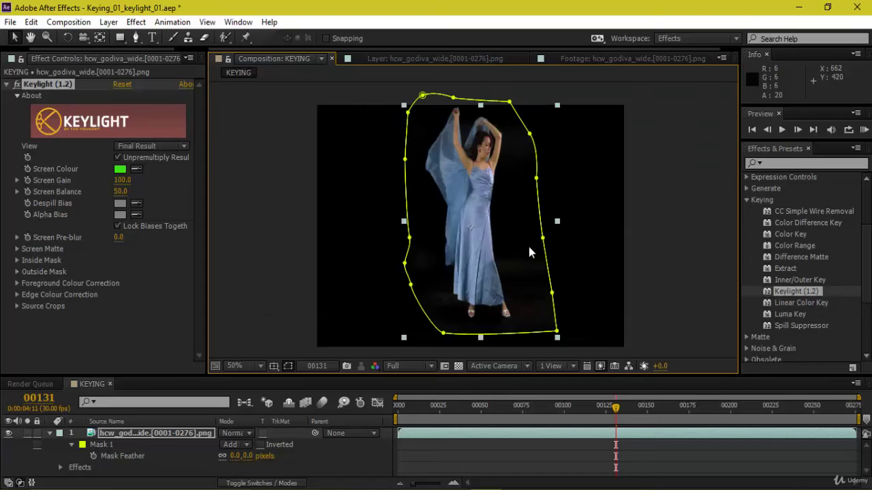
# Switch back to Alpha and zoom into the matte edges.
pyautogui.click(375, 365)
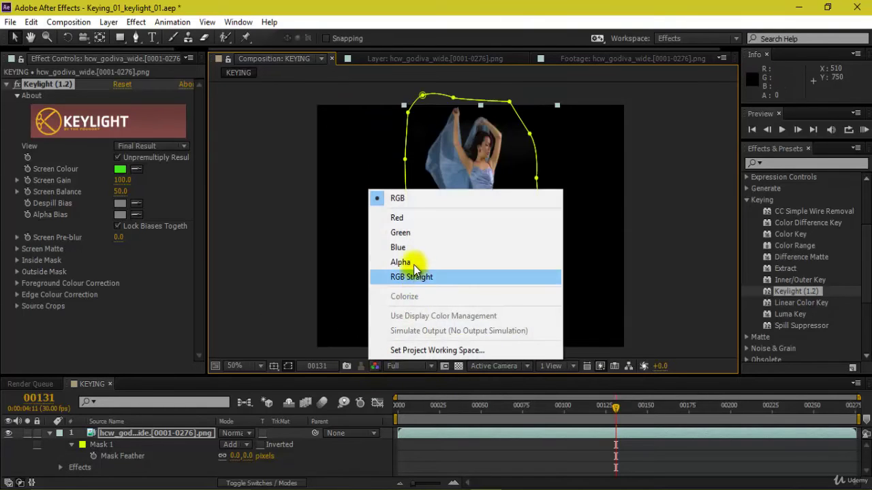
pyautogui.click(400, 261)
pyautogui.scroll(2, 527, 284)
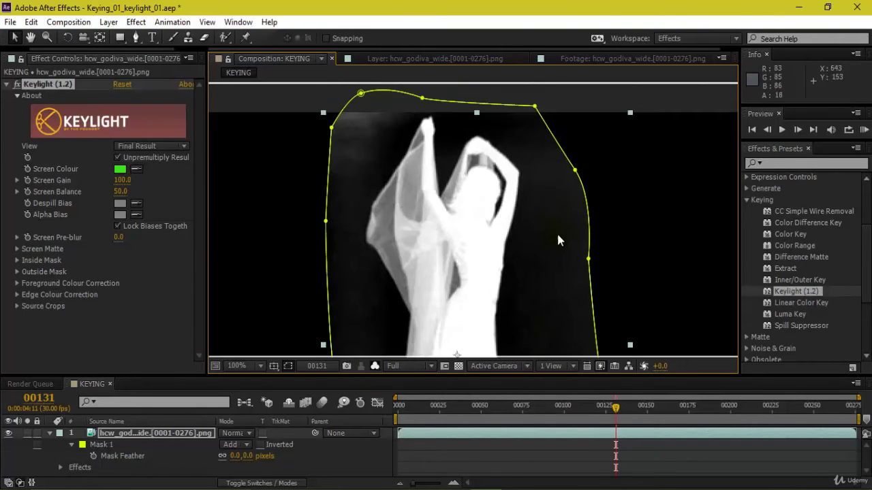
pyautogui.hscroll(1, 528, 232)
pyautogui.scroll(2, 529, 232)
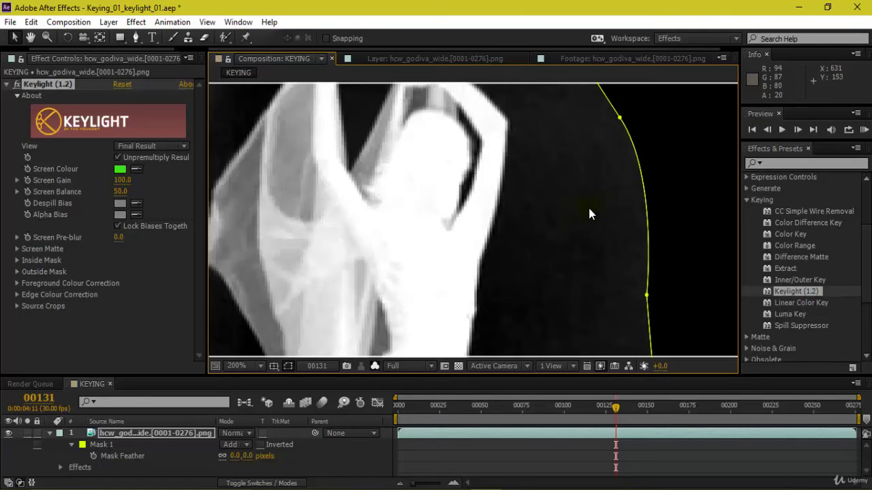
pyautogui.scroll(2, 510, 233)
pyautogui.scroll(1, 578, 259)
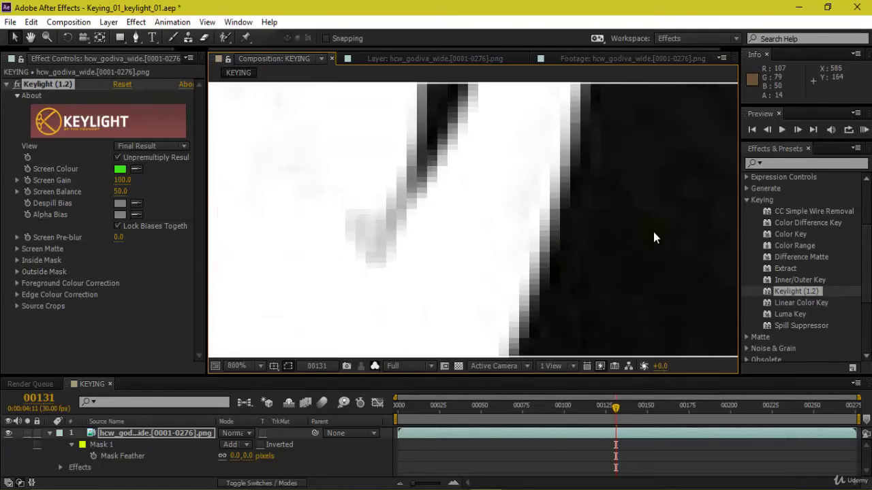
pyautogui.hscroll(2, 654, 233)
pyautogui.hscroll(3, 585, 201)
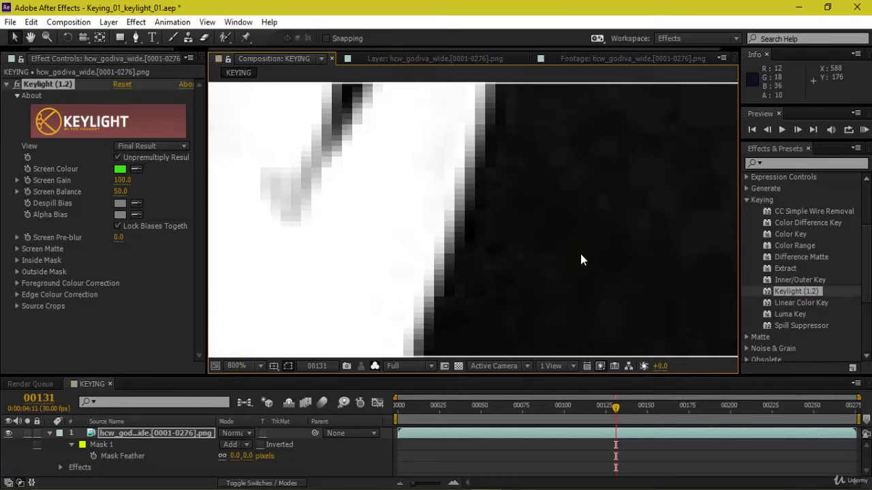
# Zoom out to the whole keyed figure and re-inspect the matte.
pyautogui.press('/')
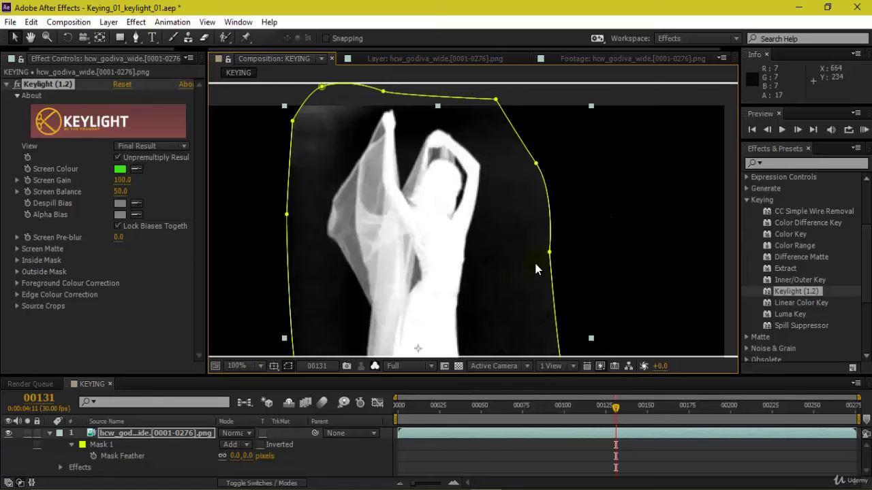
pyautogui.scroll(2, 535, 268)
pyautogui.scroll(4, 541, 266)
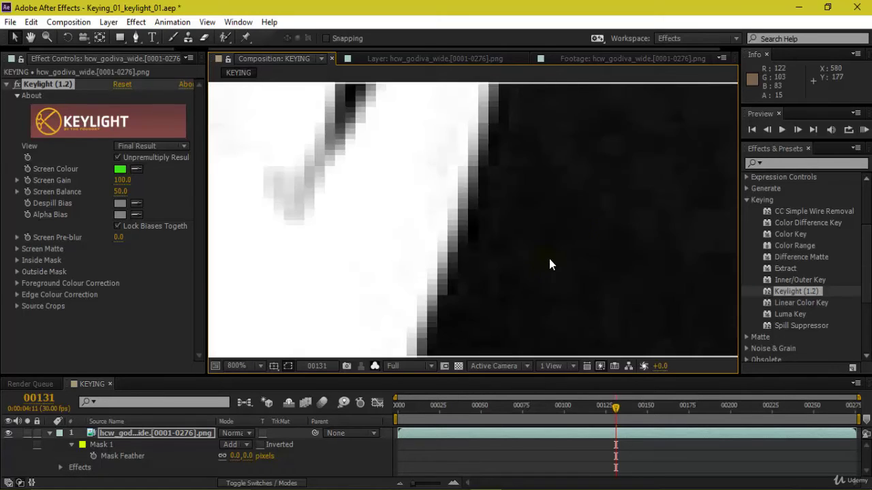
pyautogui.press('/')
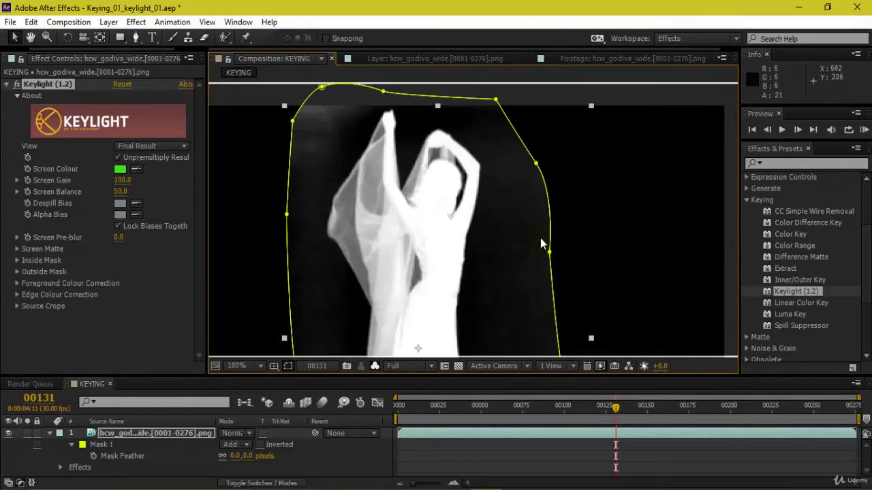
pyautogui.scroll(3, 535, 231)
pyautogui.scroll(1, 572, 218)
pyautogui.scroll(2, 576, 214)
pyautogui.scroll(-3, 577, 213)
pyautogui.scroll(-2, 577, 215)
pyautogui.scroll(-4, 538, 227)
pyautogui.scroll(2, 517, 238)
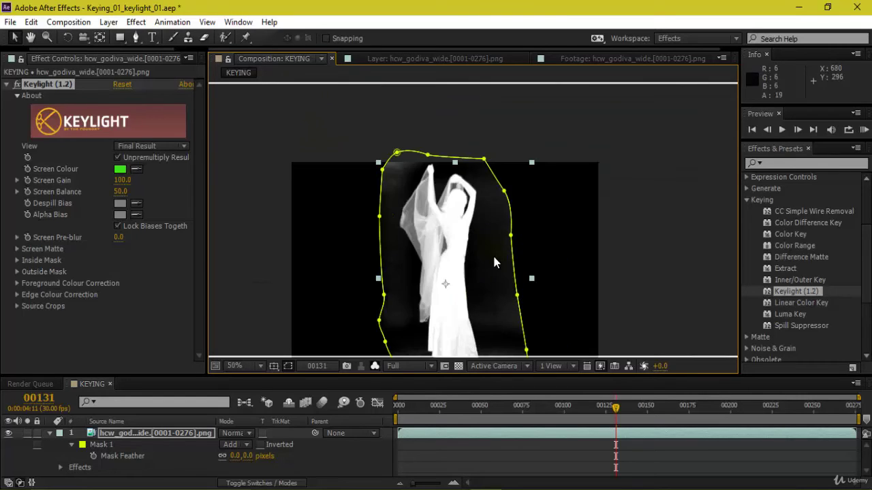
# Return to full colour and pan to show the dancer's feet and mask top.
pyautogui.click(374, 365)
pyautogui.click(426, 198)
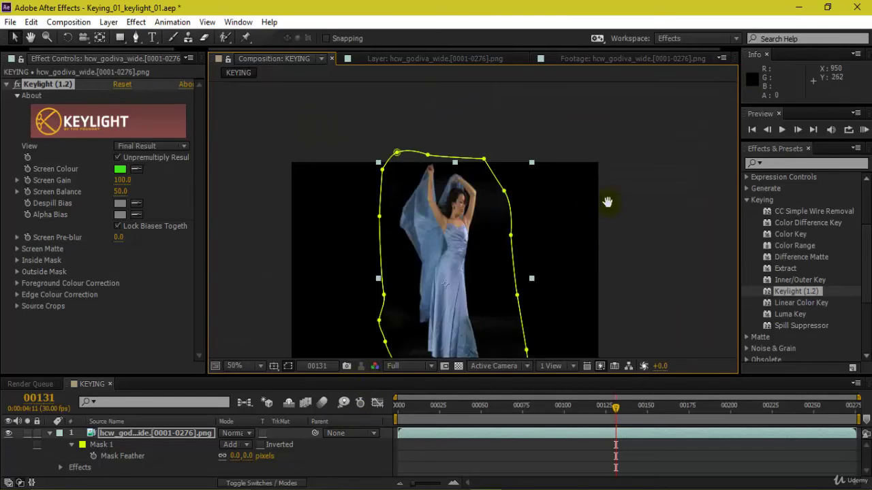
pyautogui.moveTo(615, 176); pyautogui.dragTo(622, 145)
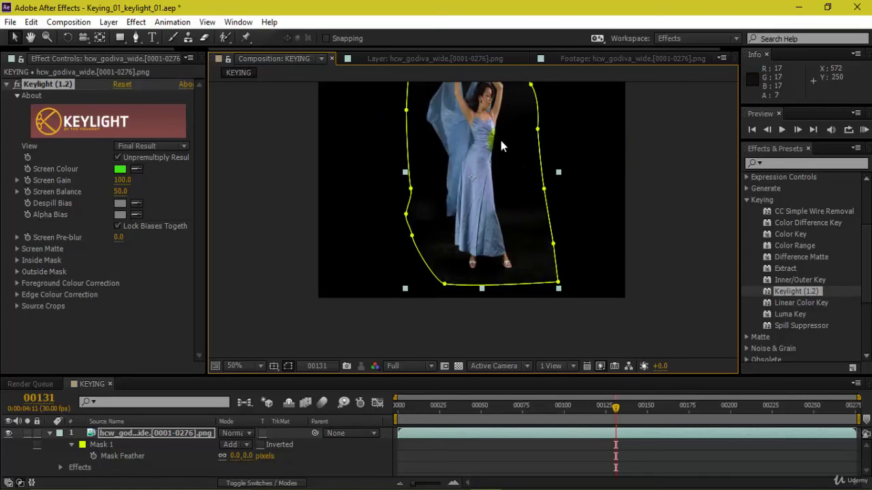
pyautogui.moveTo(500, 142); pyautogui.dragTo(500, 188)
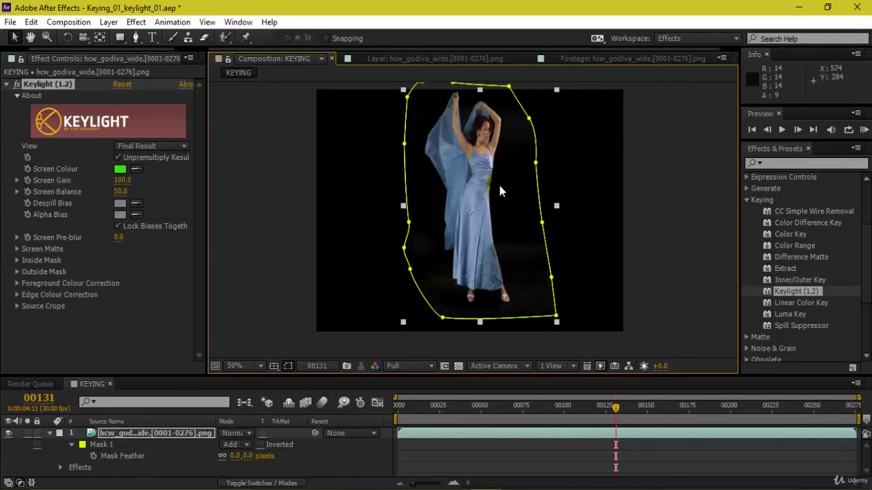
pyautogui.click(402, 365)
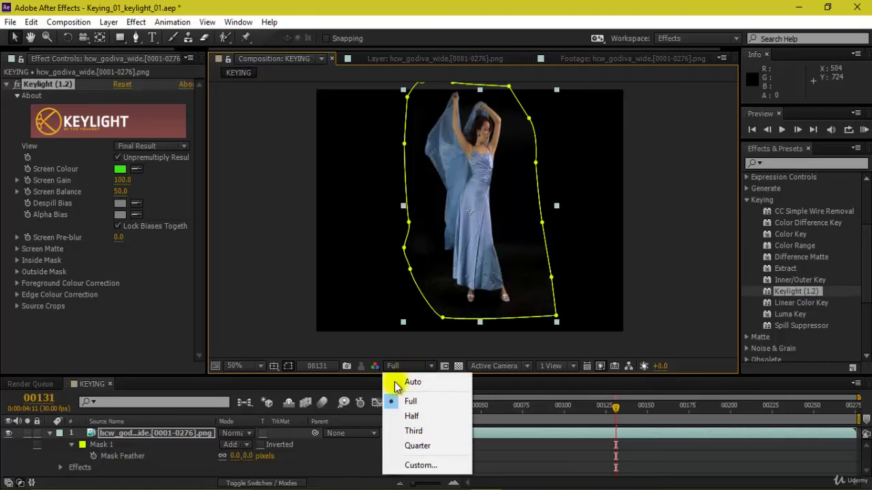
# Show the alpha matte again and zoom in on it.
pyautogui.click(374, 366)
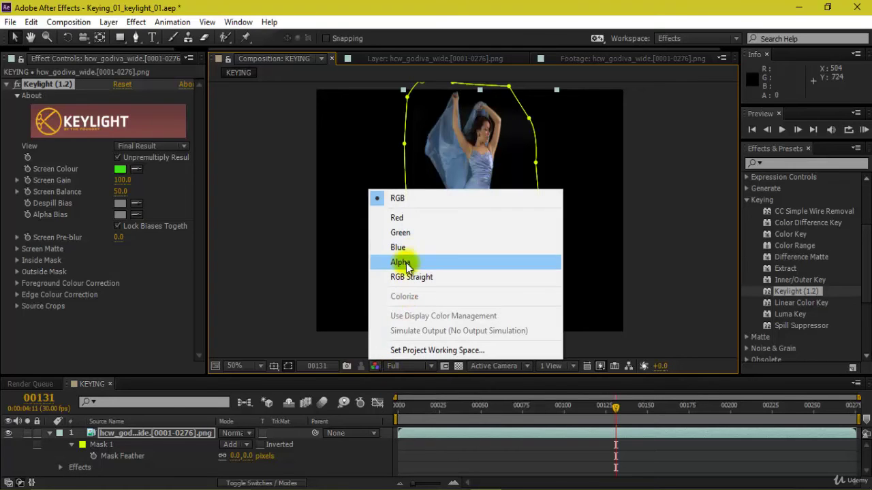
pyautogui.click(406, 262)
pyautogui.scroll(2, 523, 197)
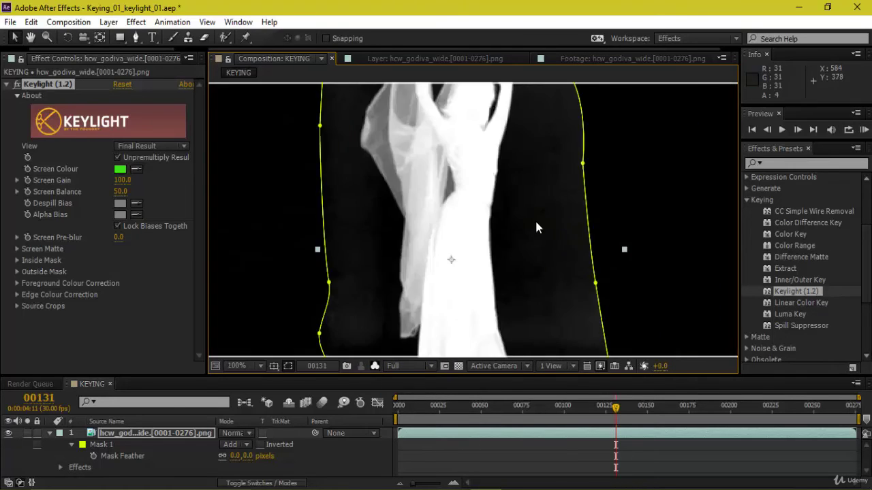
pyautogui.scroll(-5, 544, 212)
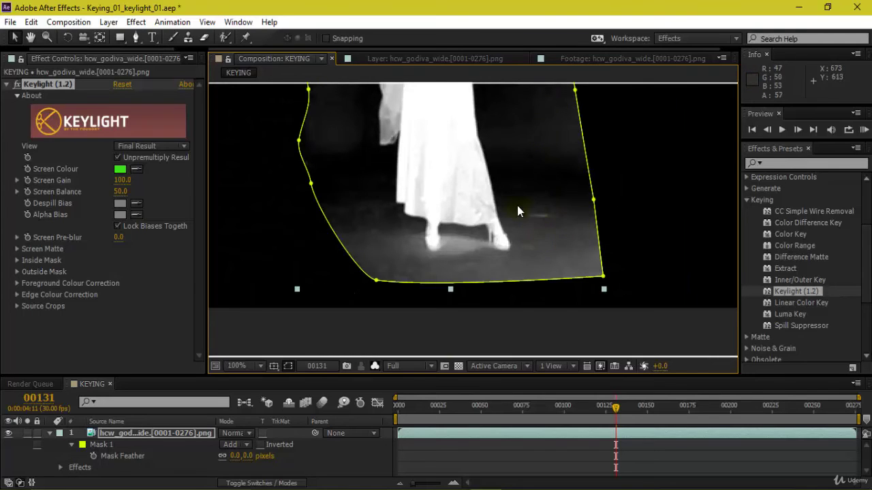
pyautogui.scroll(3, 517, 205)
pyautogui.scroll(2, 560, 196)
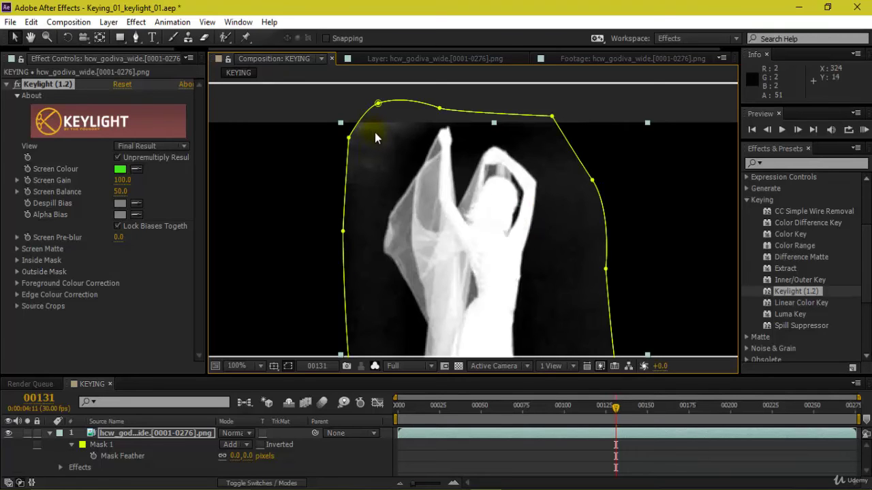
# Zoom and pan over the dancer's lower body and dress in the matte.
pyautogui.scroll(2, 376, 128)
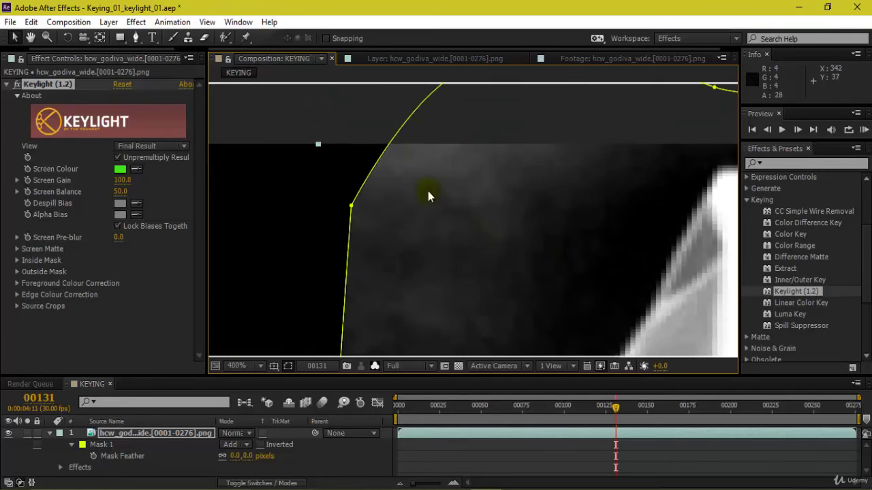
pyautogui.scroll(-2, 464, 197)
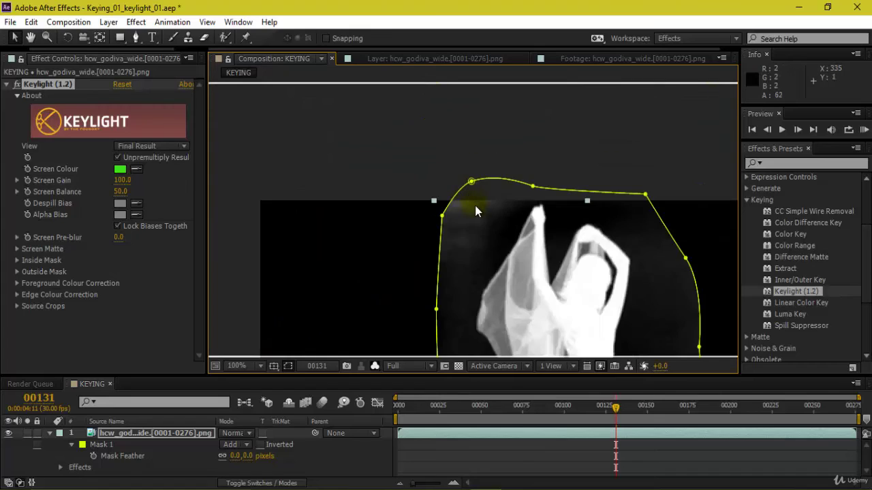
pyautogui.scroll(-1, 475, 207)
pyautogui.scroll(-1, 535, 172)
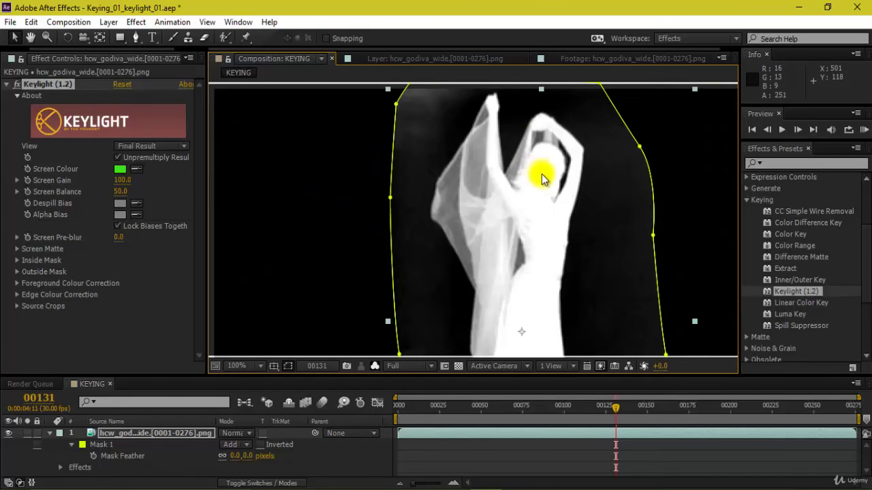
pyautogui.moveTo(521, 337); pyautogui.dragTo(502, 238)
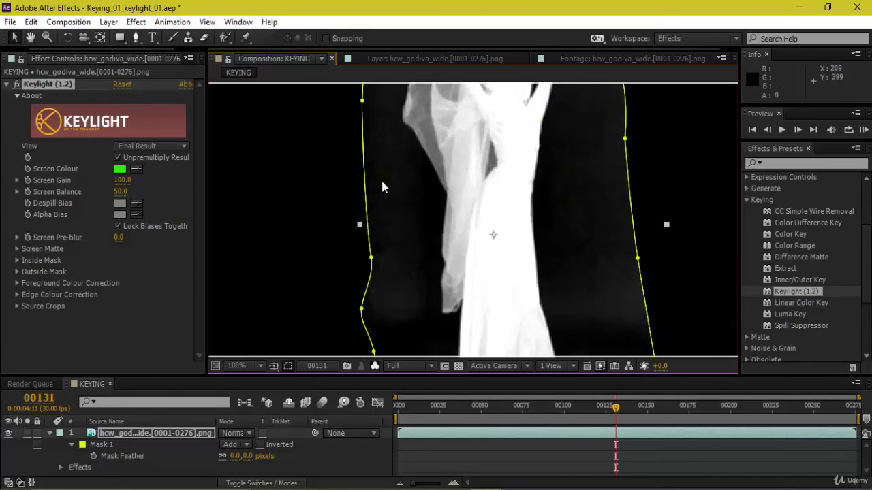
pyautogui.moveTo(469, 165); pyautogui.dragTo(482, 140)
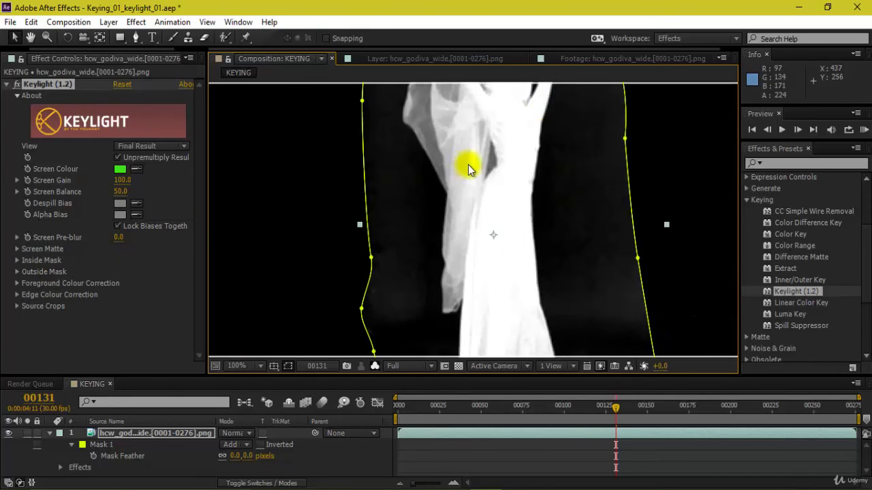
# Reveal Keylight's Screen Matte settings and fit the composition in view.
pyautogui.click(18, 248)
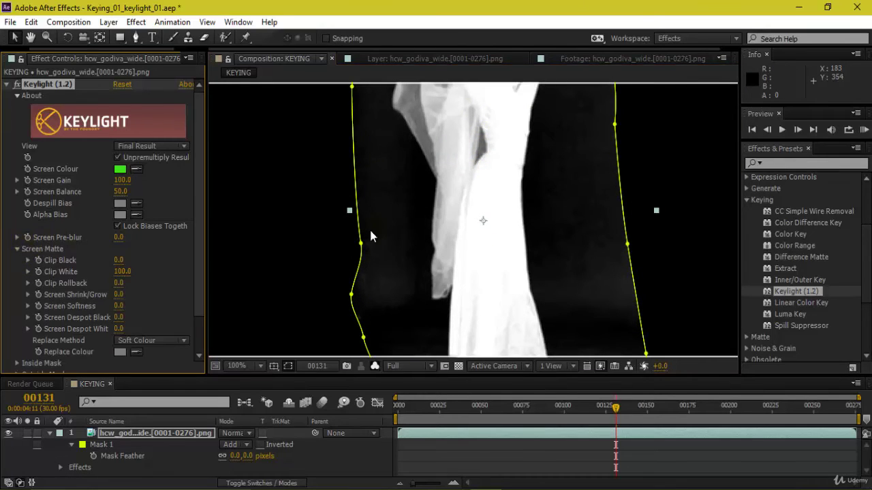
pyautogui.press(',')
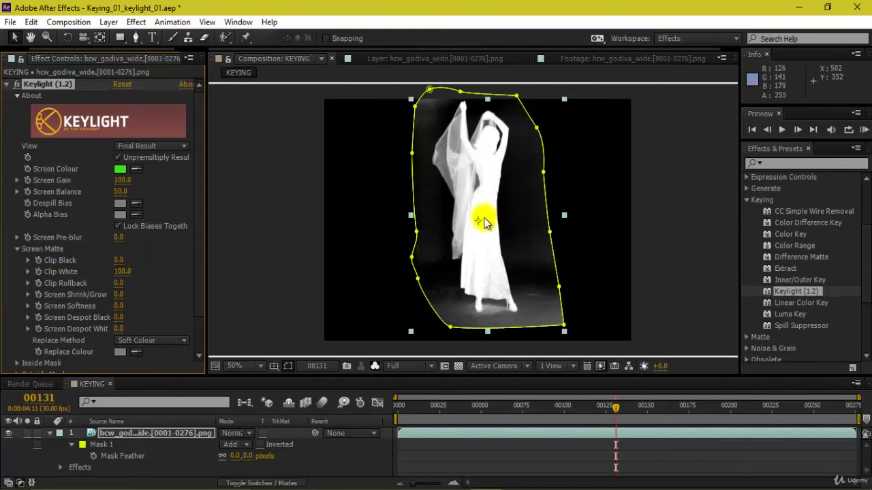
pyautogui.scroll(4, 487, 206)
pyautogui.scroll(-2, 537, 174)
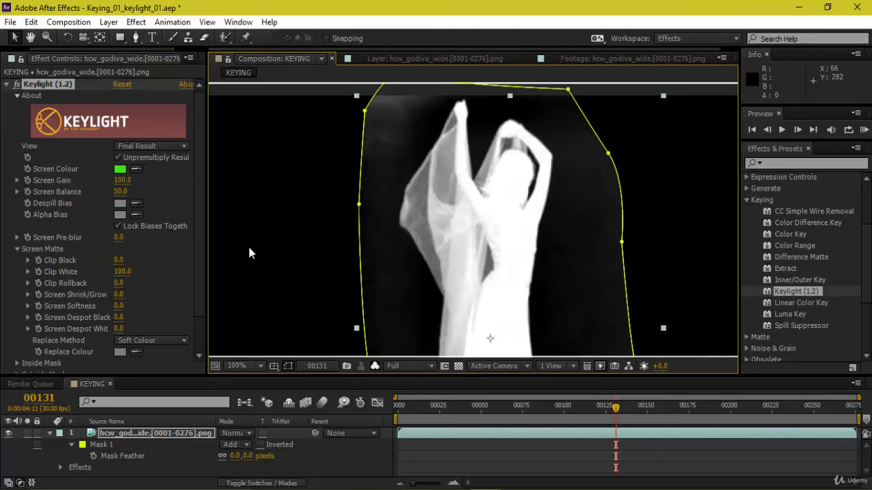
pyautogui.click(478, 223)
# Raise Screen Matte Clip Black to 22 and pan to the dress midsection.
pyautogui.click(120, 261)
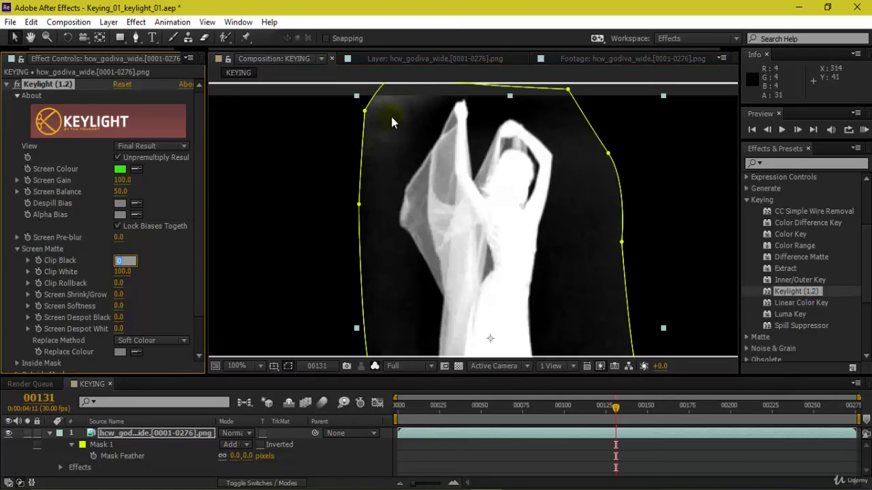
pyautogui.press('Return')
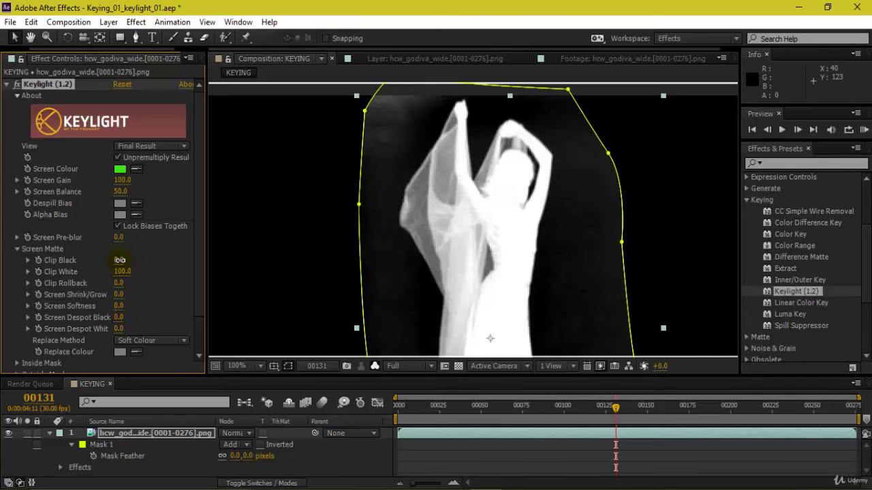
pyautogui.moveTo(118, 262); pyautogui.dragTo(134, 261)
pyautogui.scroll(-3, 506, 219)
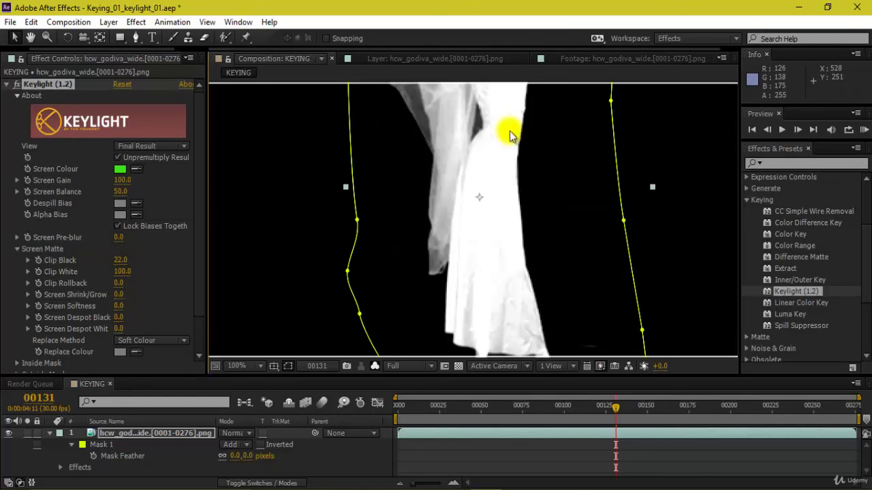
pyautogui.scroll(-3, 510, 162)
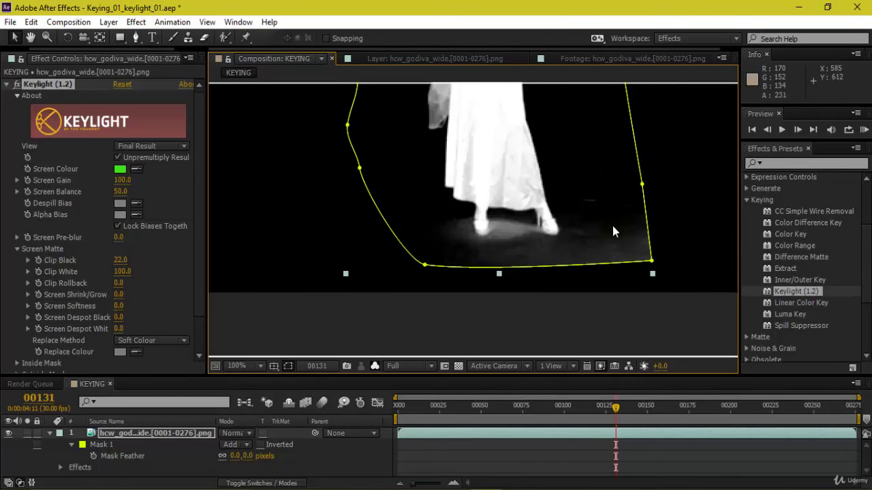
pyautogui.moveTo(606, 222); pyautogui.dragTo(562, 284)
pyautogui.moveTo(625, 160); pyautogui.dragTo(545, 262)
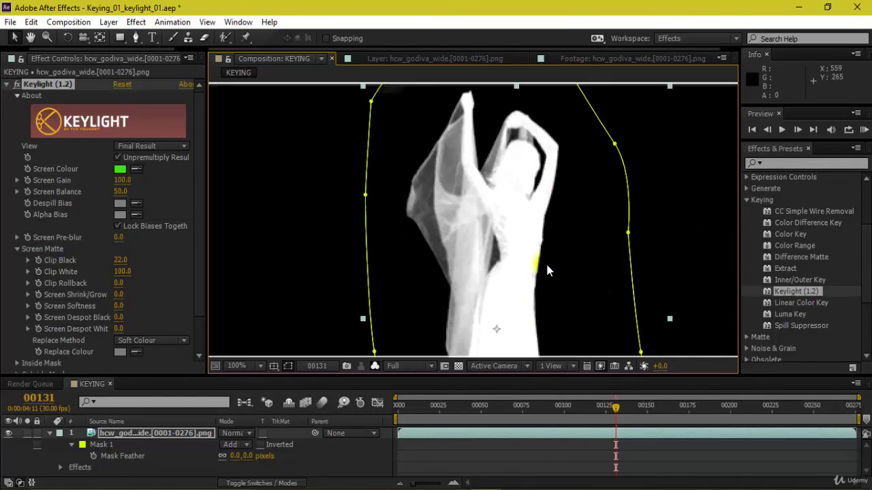
pyautogui.click(397, 367)
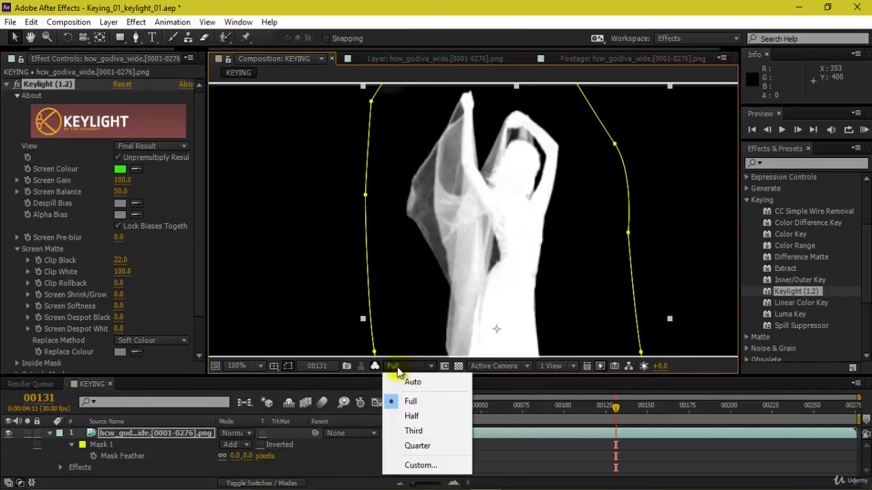
pyautogui.click(353, 365)
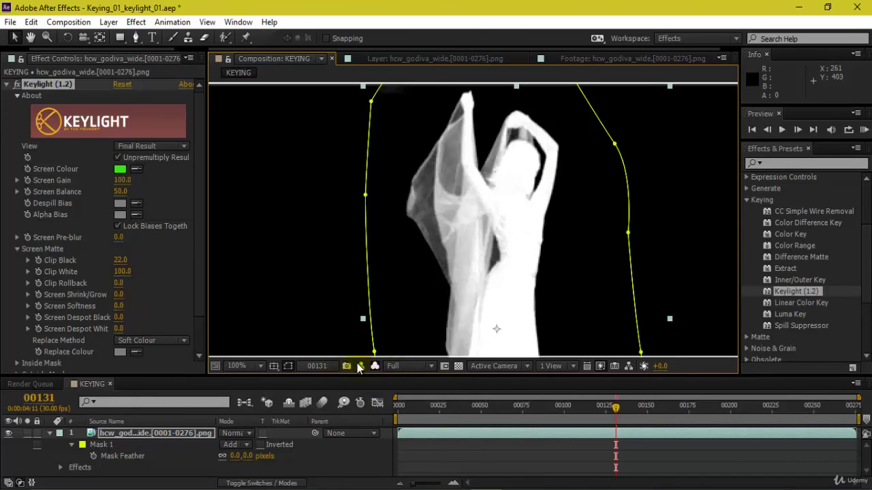
pyautogui.scroll(-2, 471, 228)
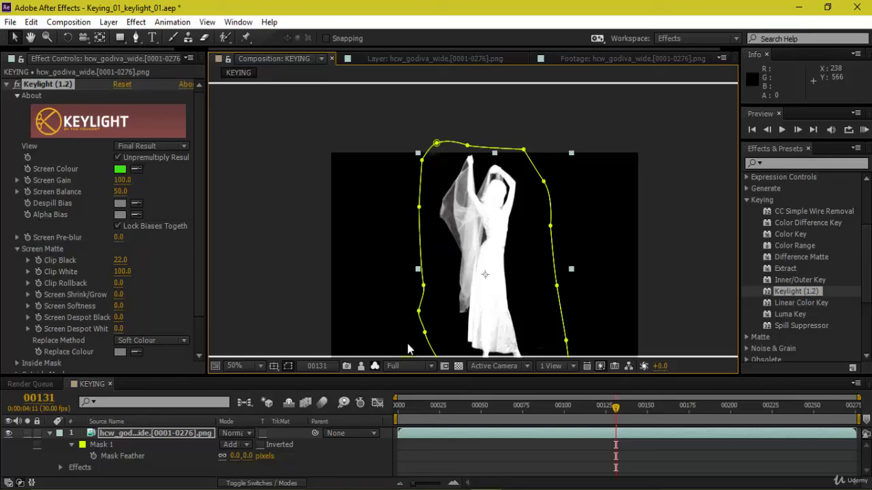
pyautogui.click(374, 366)
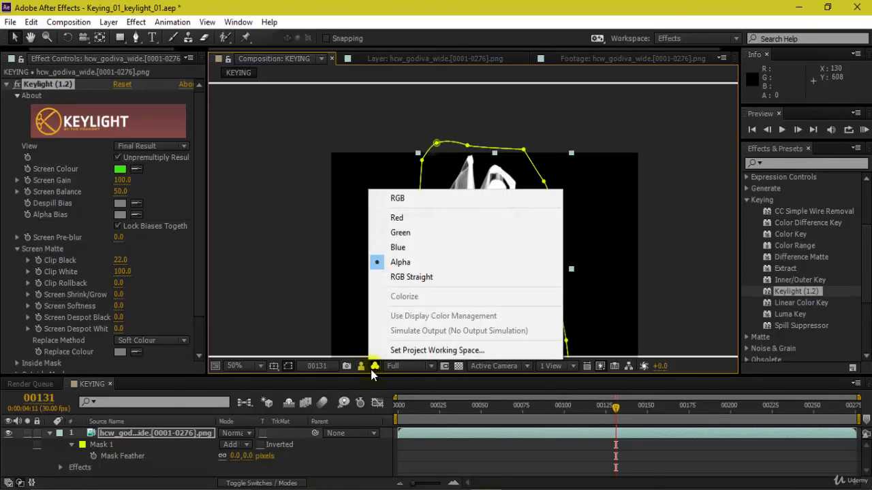
pyautogui.click(423, 202)
pyautogui.scroll(2, 527, 195)
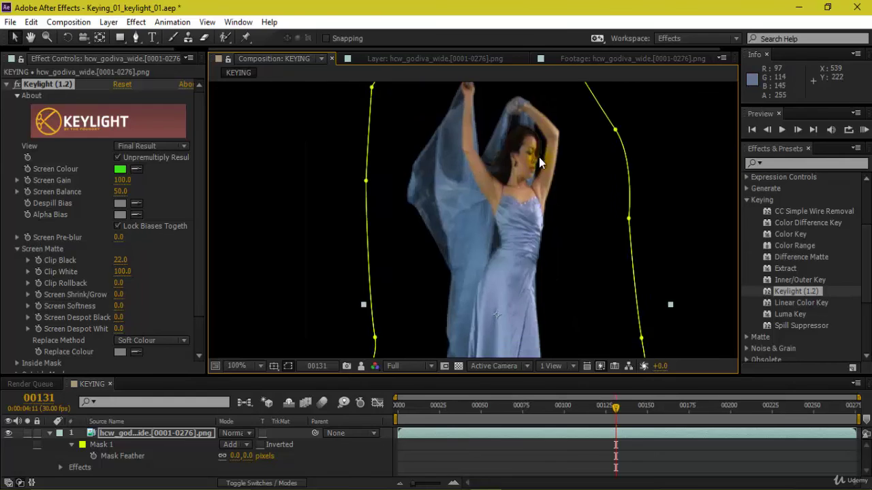
pyautogui.scroll(3, 618, 160)
pyautogui.scroll(-1, 384, 364)
pyautogui.scroll(-1, 347, 357)
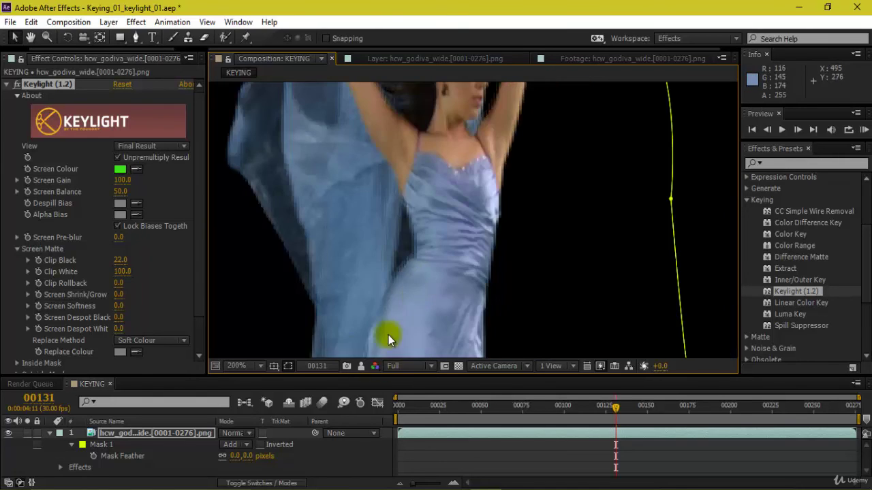
pyautogui.click(375, 366)
pyautogui.click(420, 261)
pyautogui.scroll(-2, 556, 196)
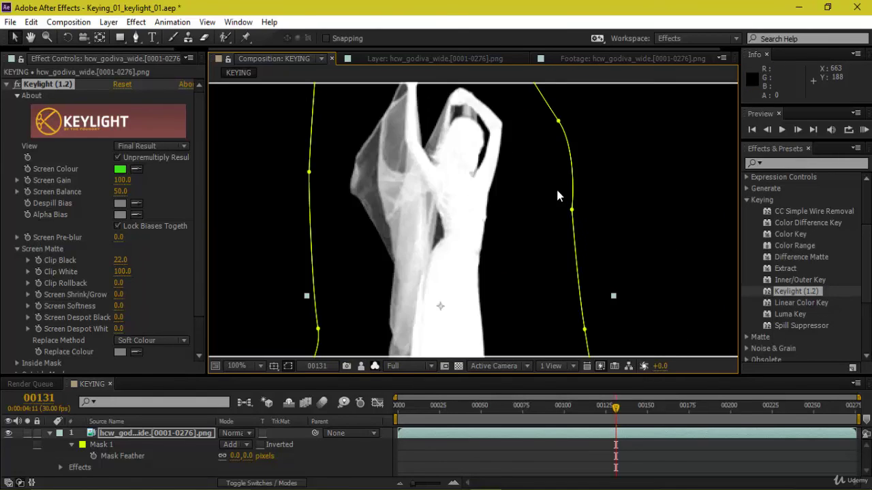
# Set Clip Black to 0 for comparison, then restore it to 22.
pyautogui.click(123, 261)
pyautogui.write('0')
pyautogui.press('Return')
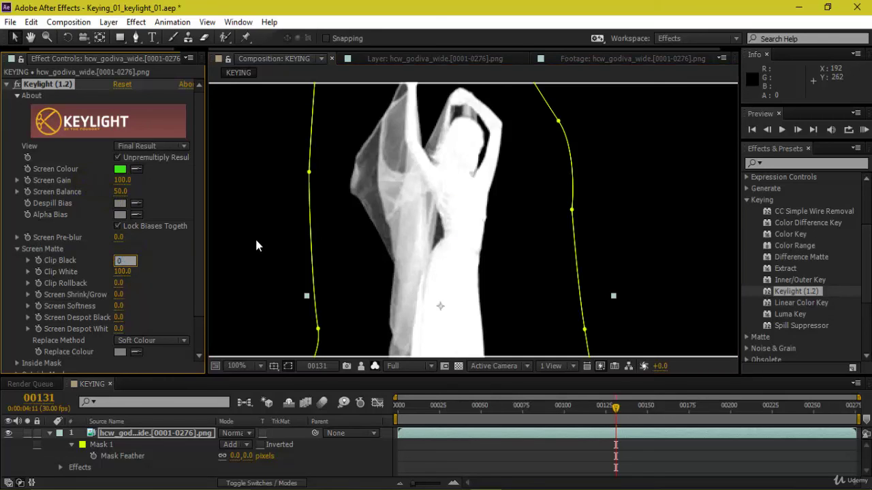
pyautogui.press('Return')
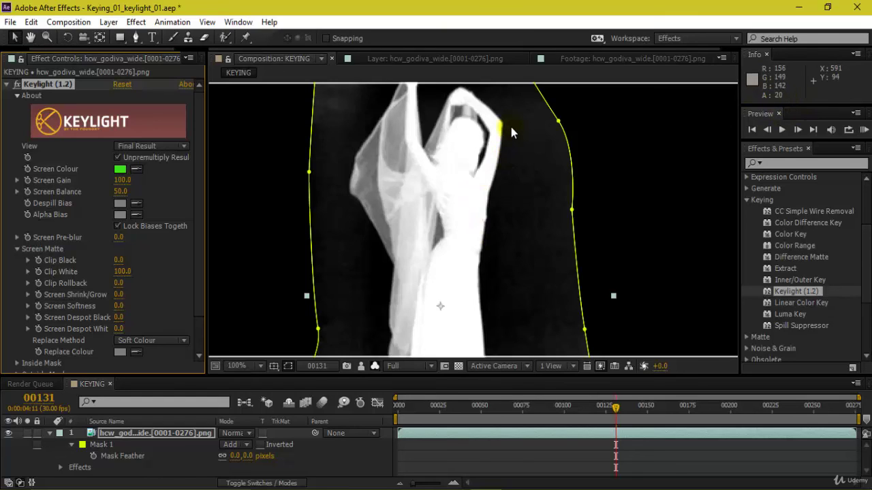
pyautogui.click(124, 258)
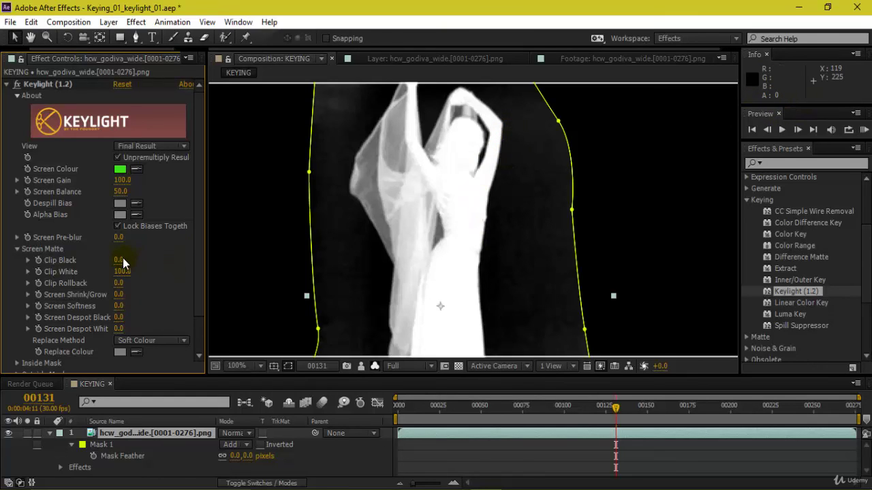
pyautogui.write('22')
pyautogui.press('Return')
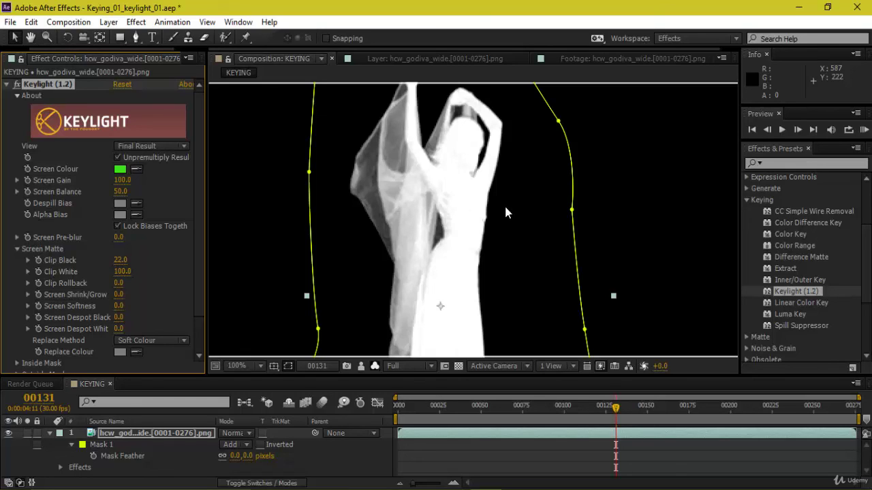
# Pan down to the dress and feet and switch Show Channel back to RGB.
pyautogui.moveTo(500, 203); pyautogui.dragTo(519, 279)
pyautogui.scroll(-4, 520, 279)
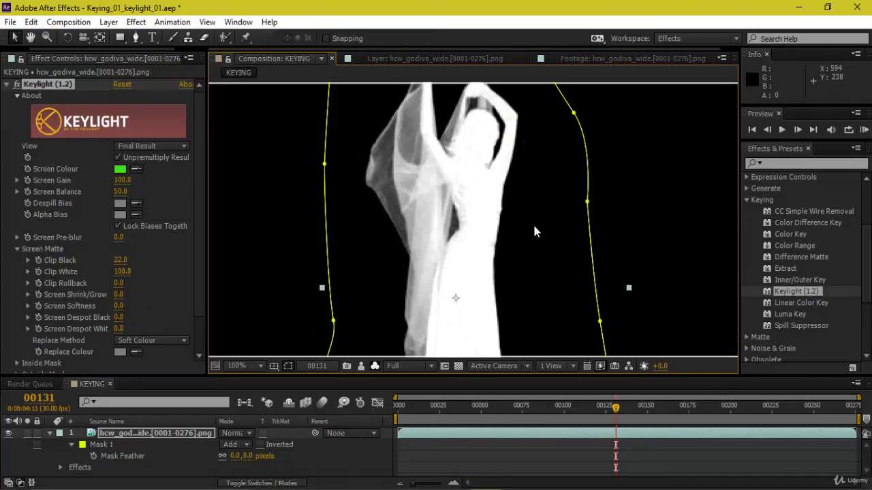
pyautogui.scroll(-4, 531, 233)
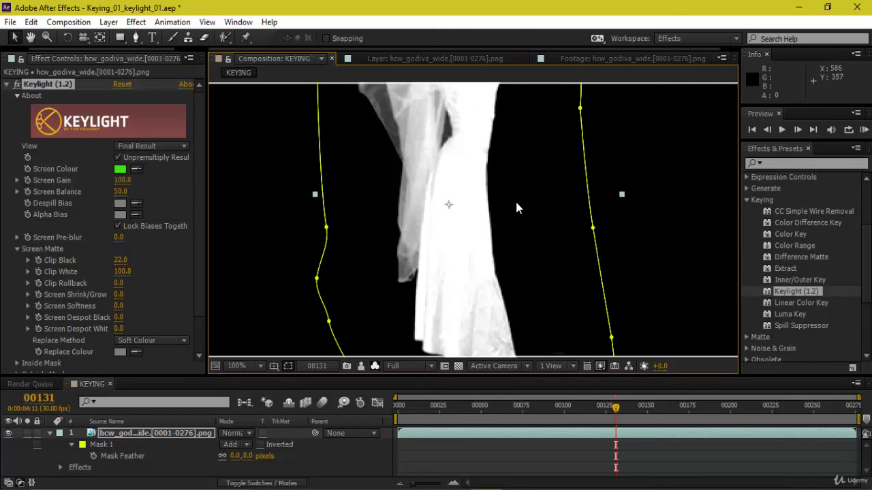
pyautogui.scroll(-2, 515, 207)
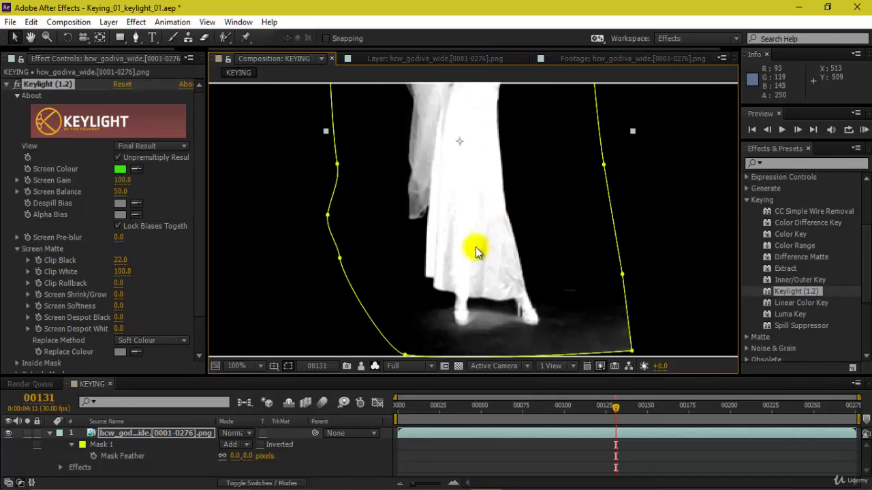
pyautogui.scroll(1, 456, 265)
pyautogui.scroll(1, 437, 282)
pyautogui.click(375, 365)
pyautogui.click(424, 198)
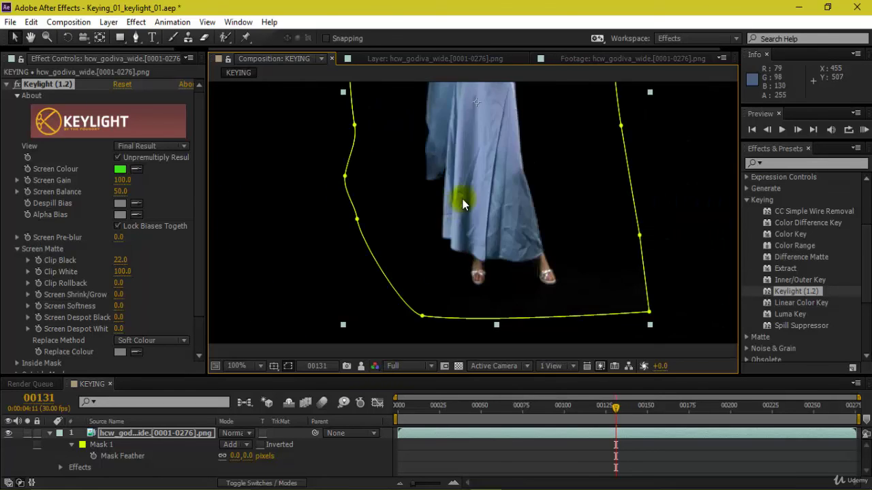